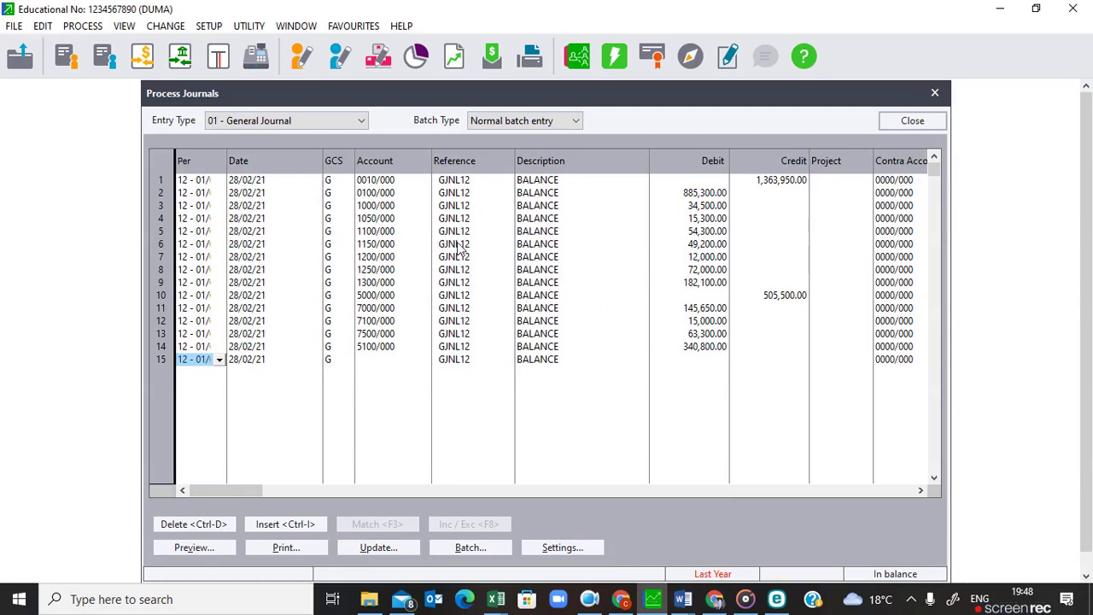
# - Print the general journal batch with contras, using Microsoft Print to PDF as the printer
pyautogui.click(304, 545)
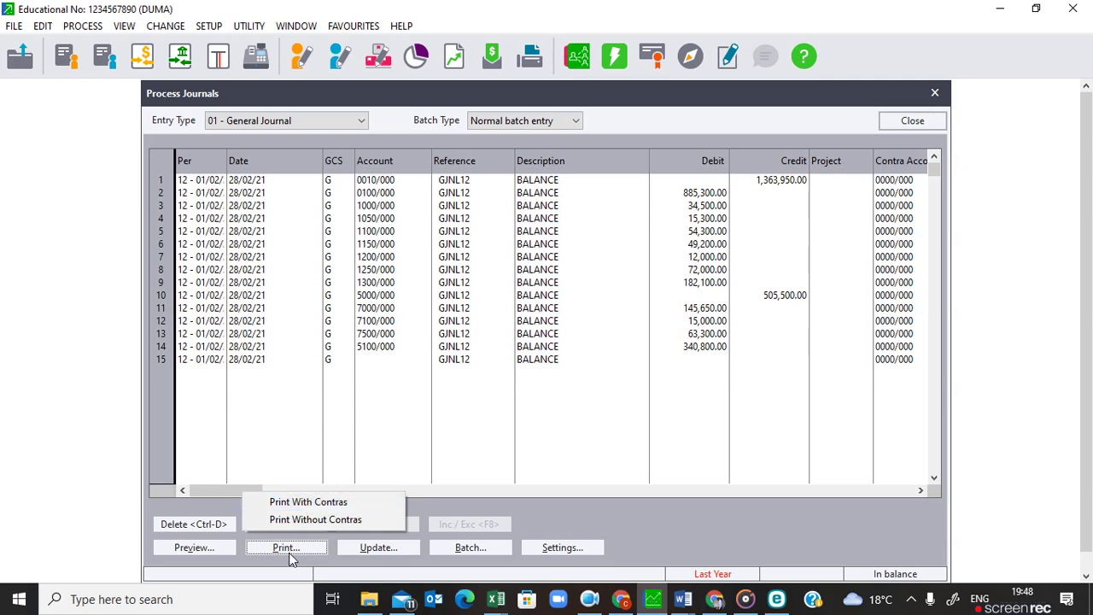
pyautogui.click(334, 504)
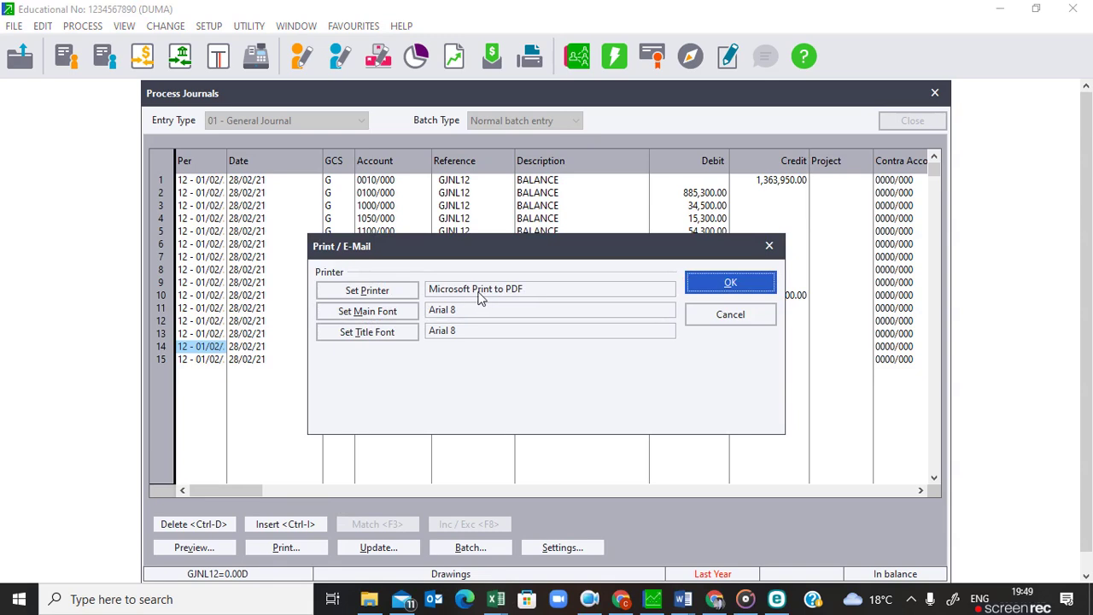
pyautogui.click(393, 293)
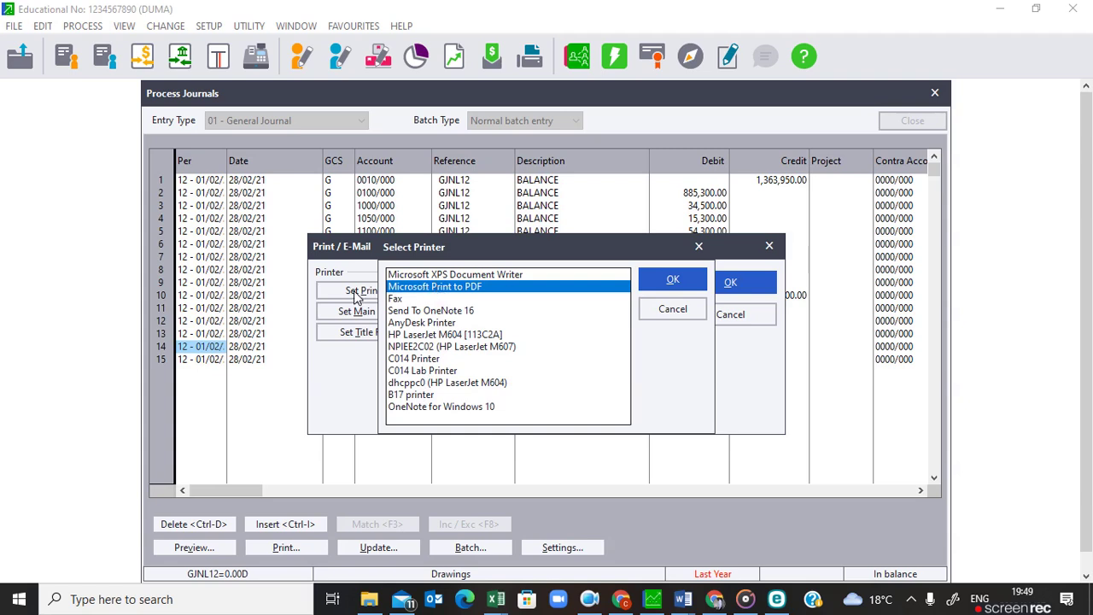
pyautogui.click(665, 284)
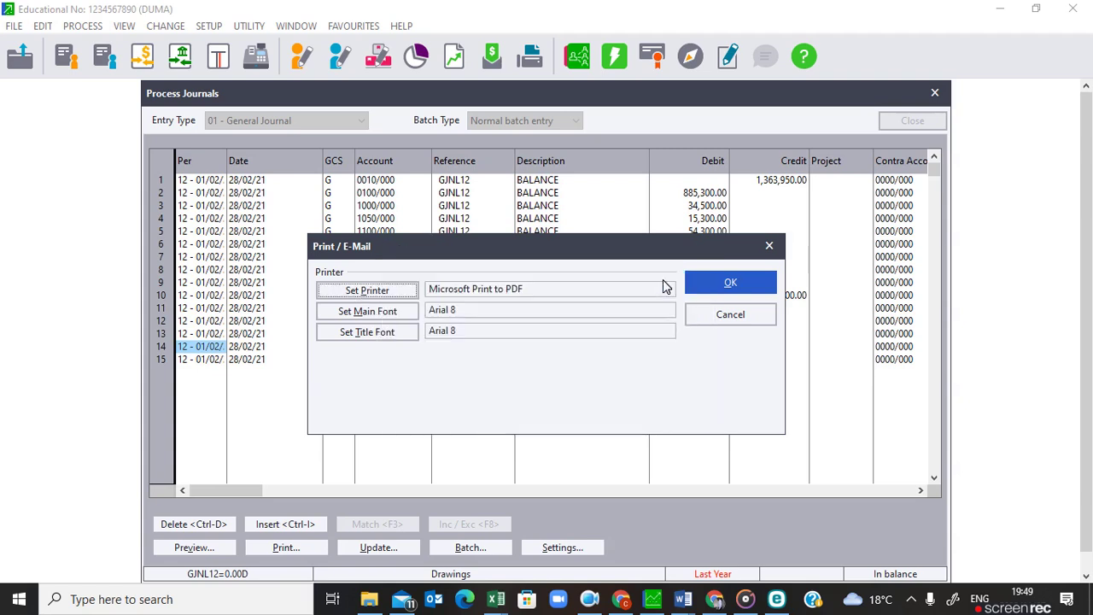
pyautogui.click(729, 284)
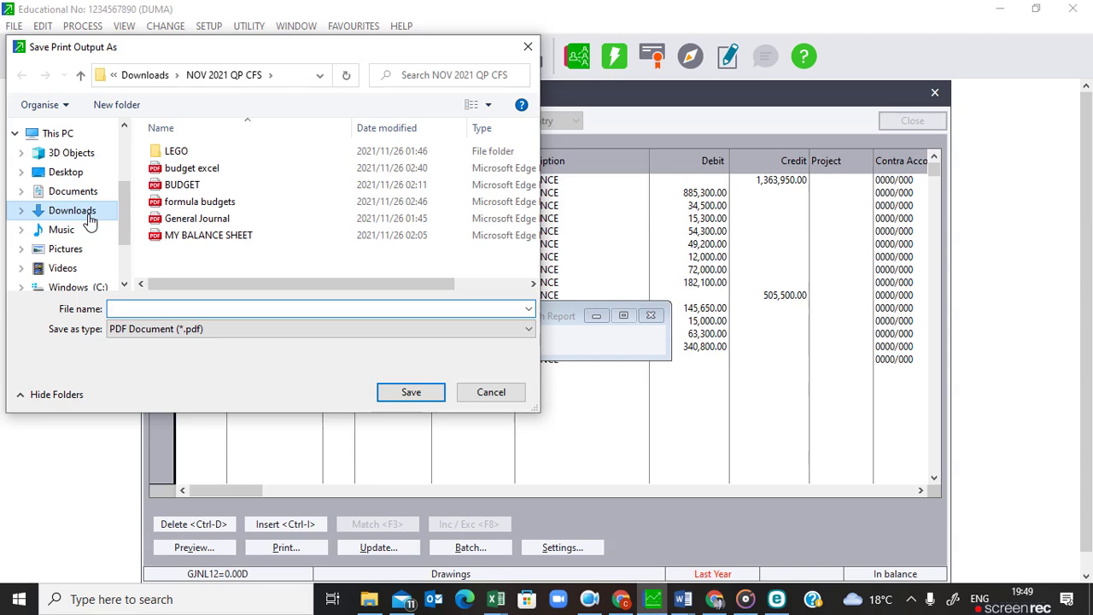
# - Create a folder named "duma prints" in Downloads for the print output
pyautogui.click(89, 215)
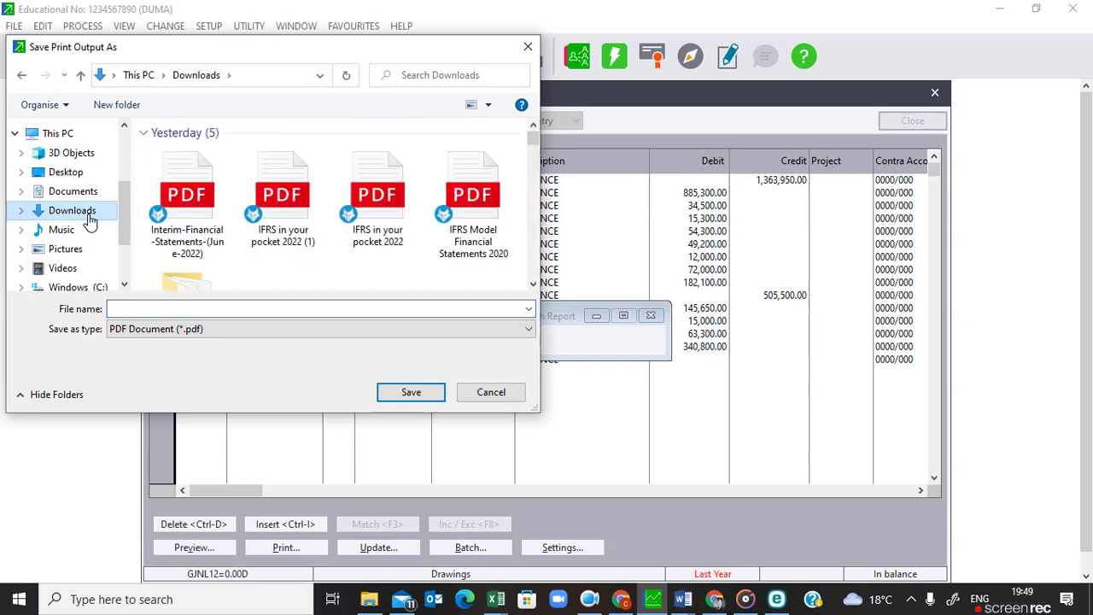
pyautogui.click(139, 106)
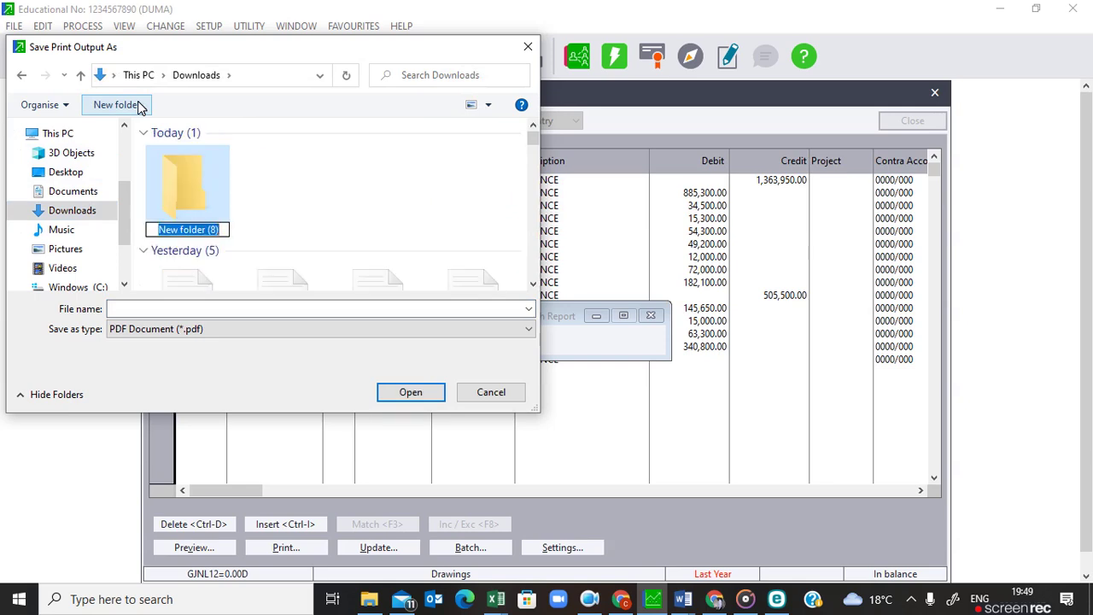
pyautogui.write('duma')
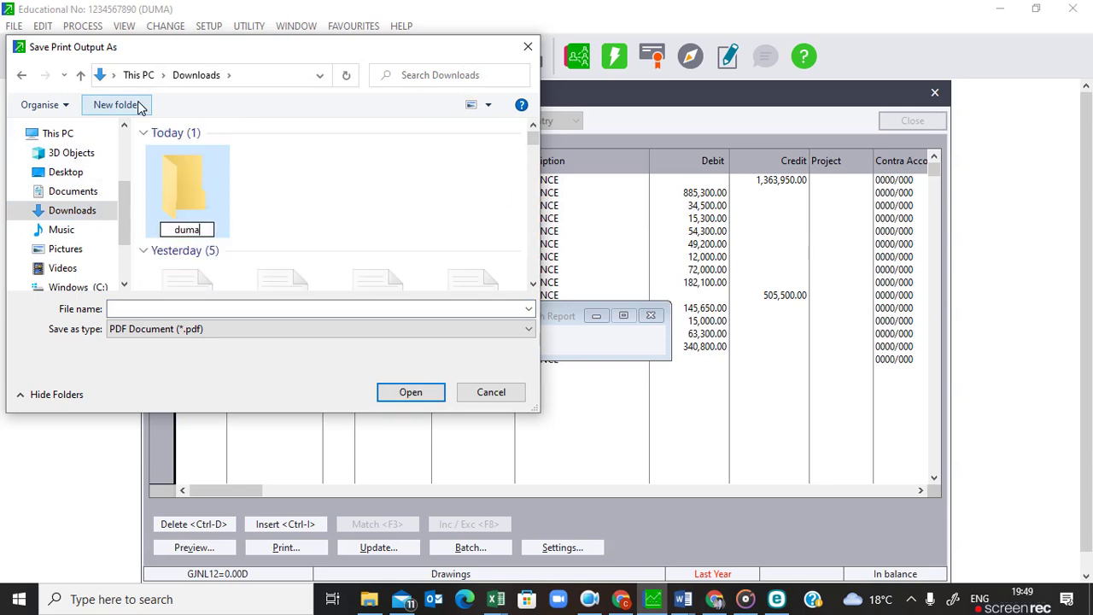
pyautogui.write(' prints')
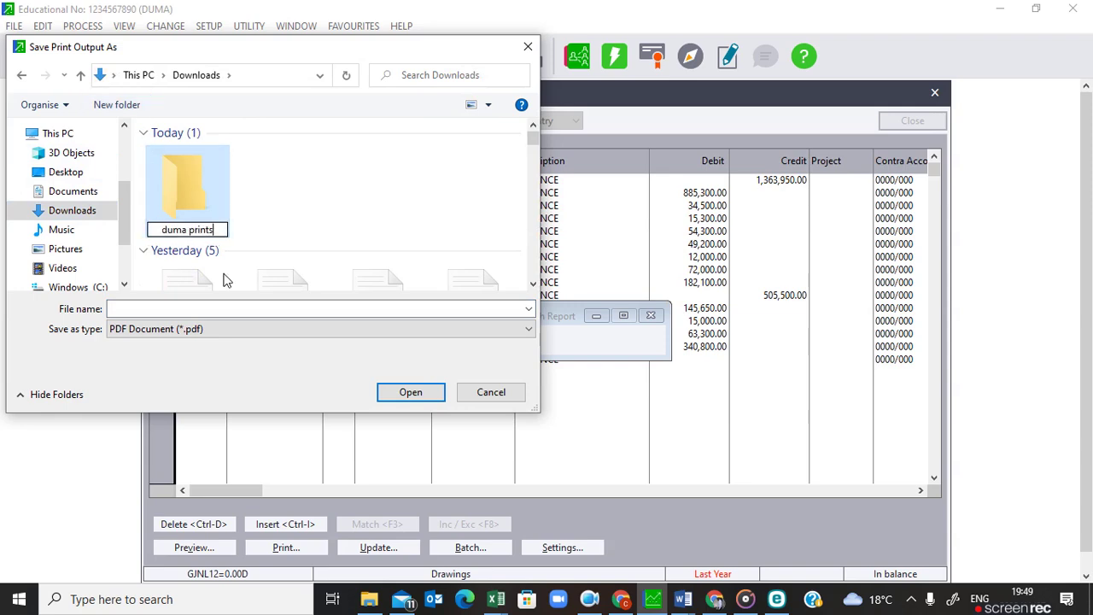
pyautogui.click(153, 311)
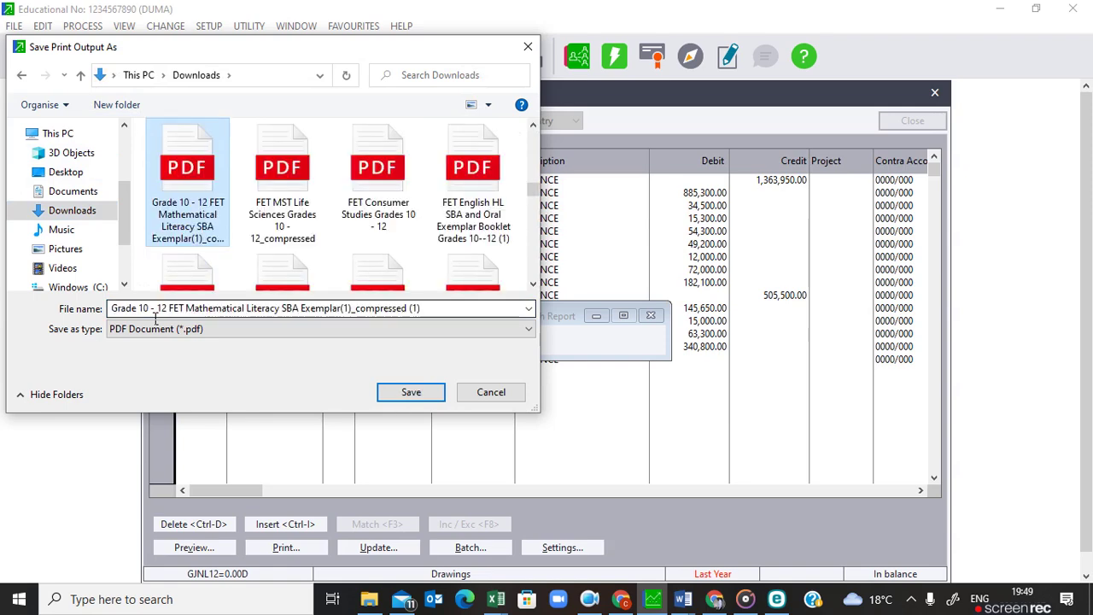
# - Return to the Downloads folder and open "duma prints" as the save location
pyautogui.click(76, 212)
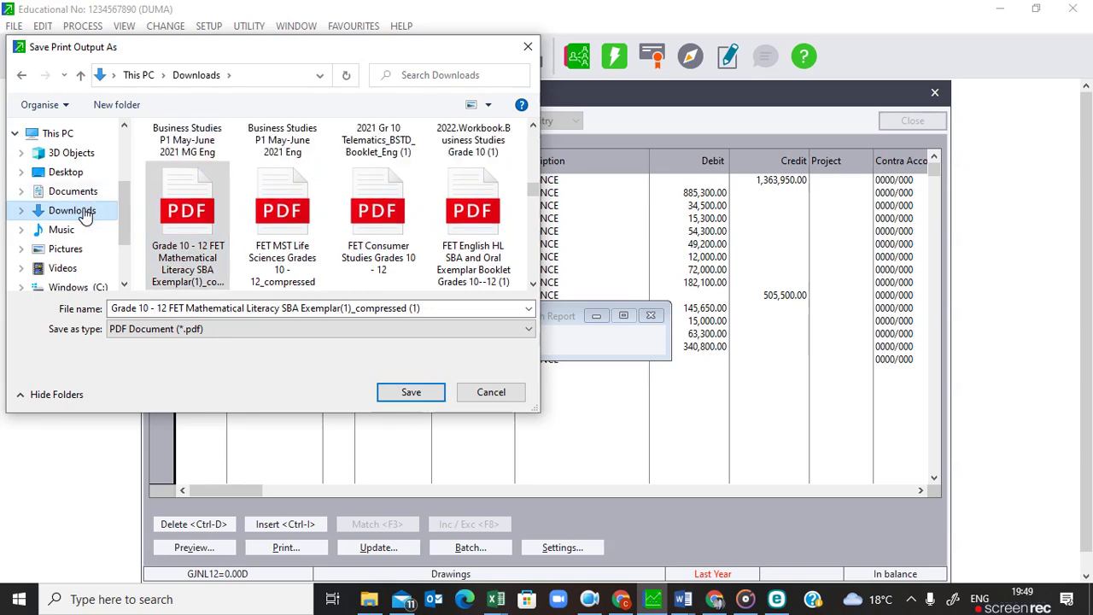
pyautogui.click(117, 105)
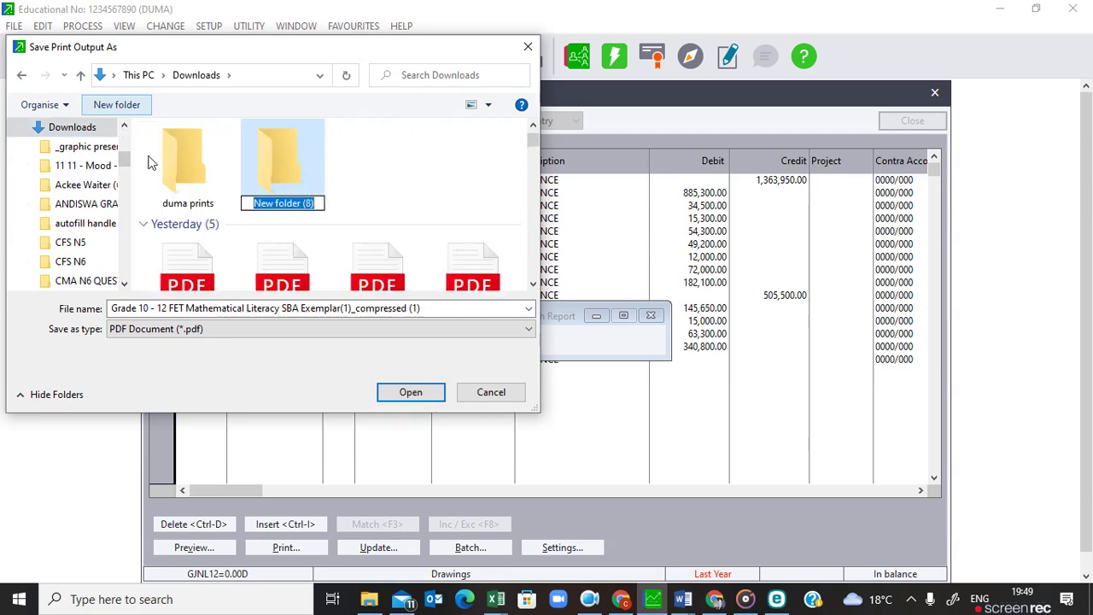
pyautogui.click(194, 184)
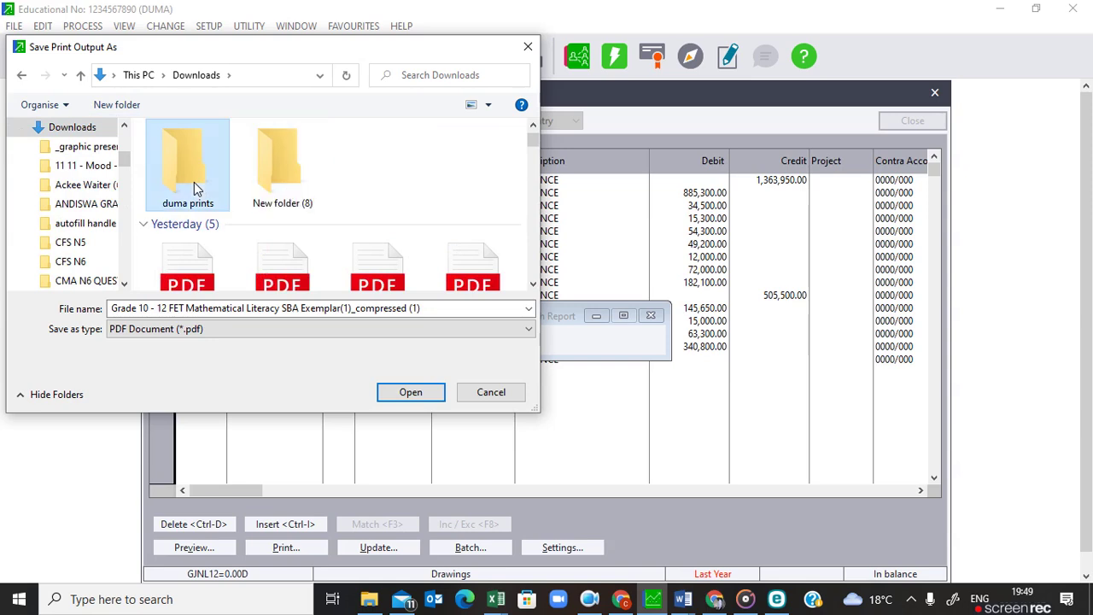
pyautogui.doubleClick(194, 185)
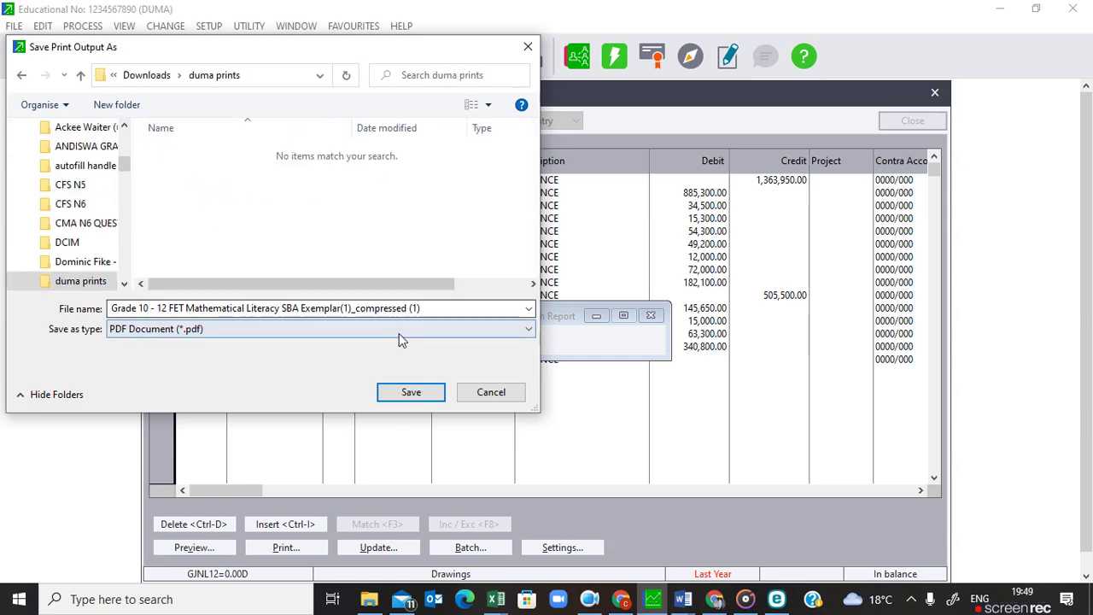
# - Name the PDF file "GENERAL JOURNAL" and save it in the "duma prints" folder
pyautogui.click(448, 314)
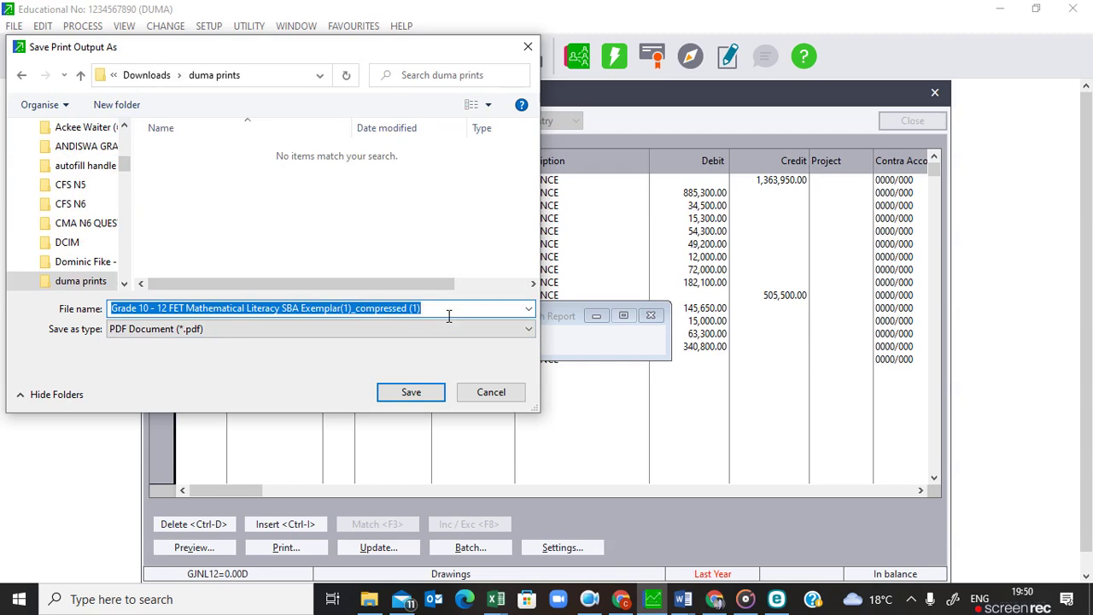
pyautogui.write('GENER')
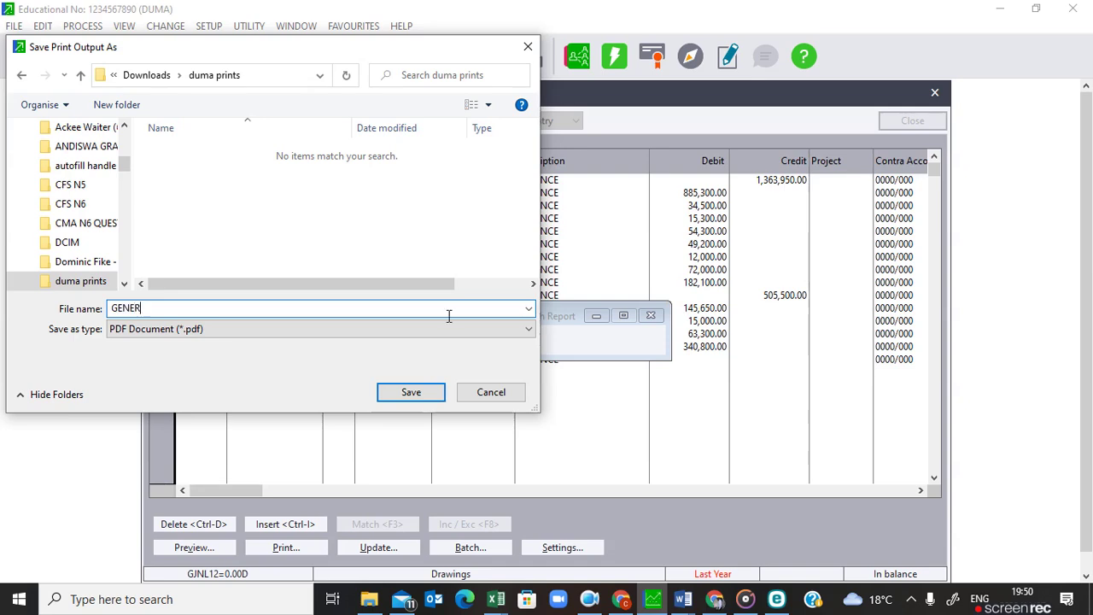
pyautogui.write('AL JOURNAL')
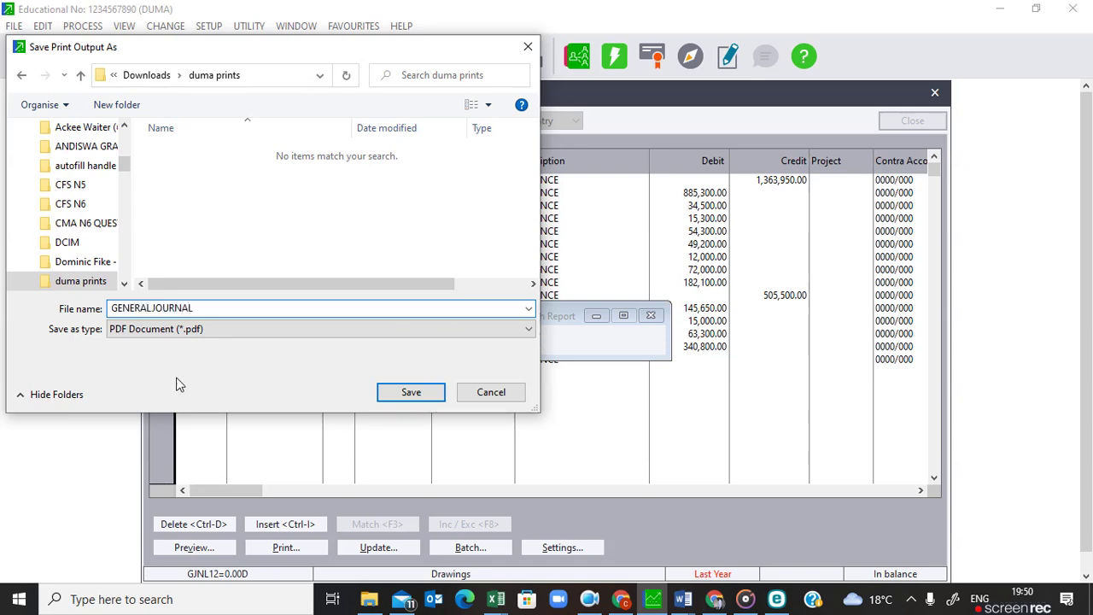
pyautogui.click(154, 314)
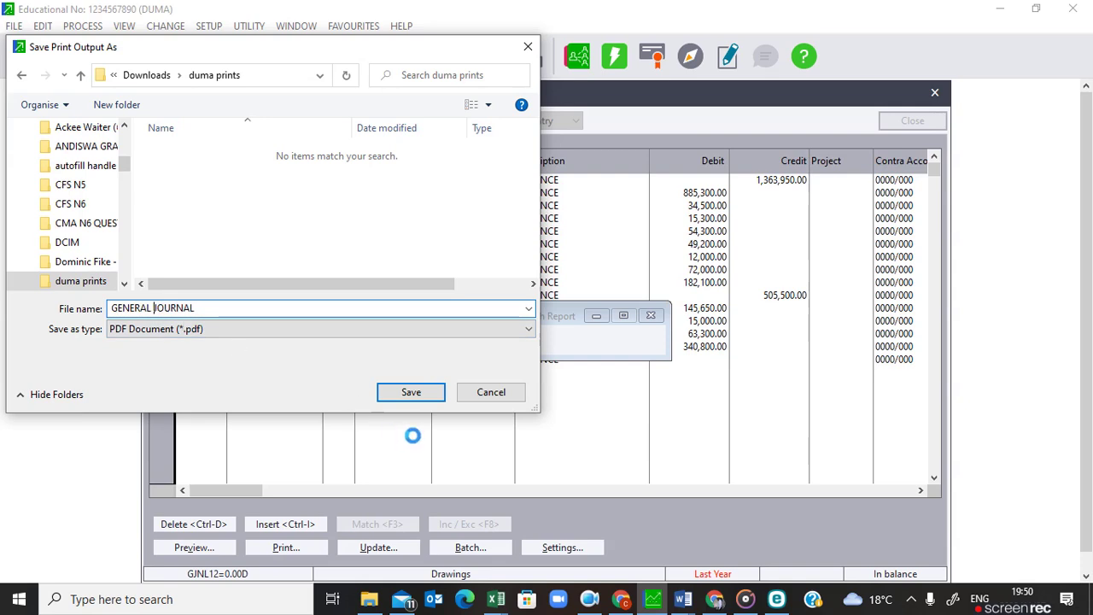
pyautogui.click(414, 394)
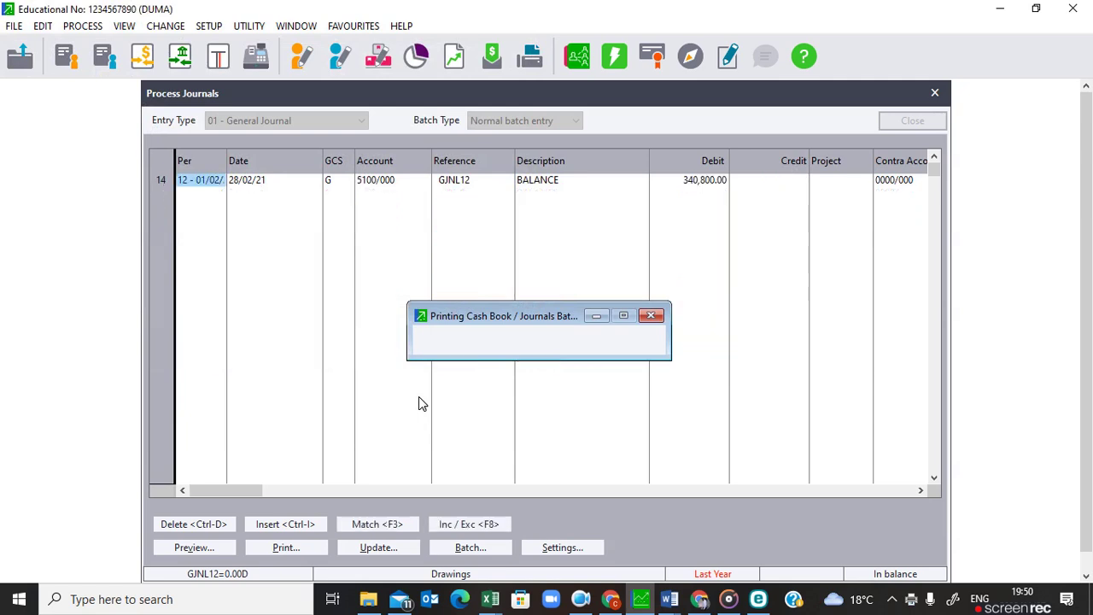
# - In File Explorer, open the GENERAL JOURNAL PDF from Downloads > duma prints, review the batch listing and close it
pyautogui.click(368, 598)
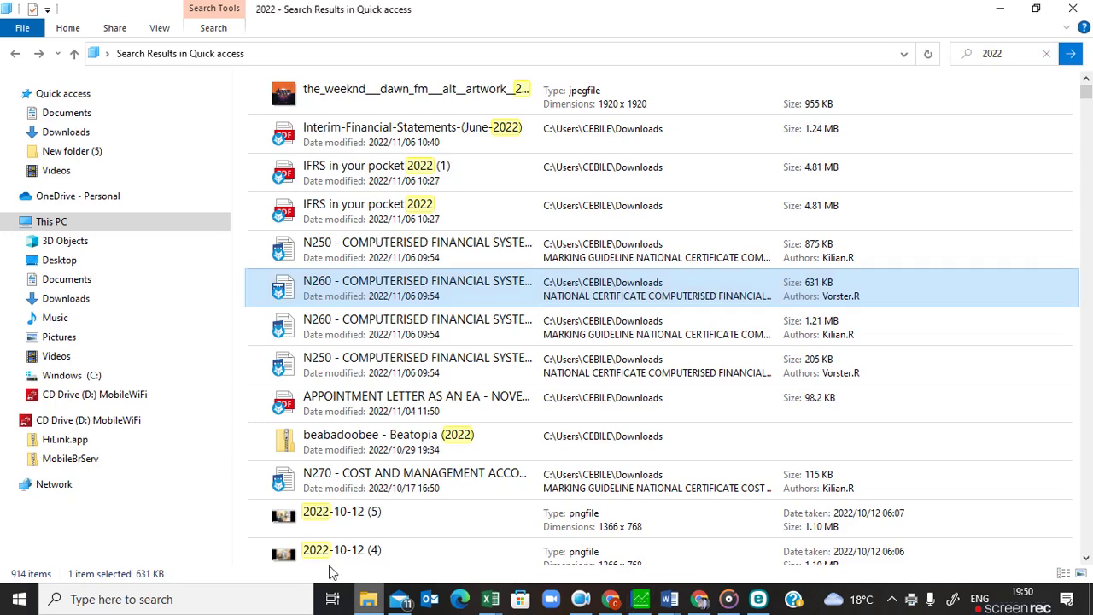
pyautogui.click(77, 138)
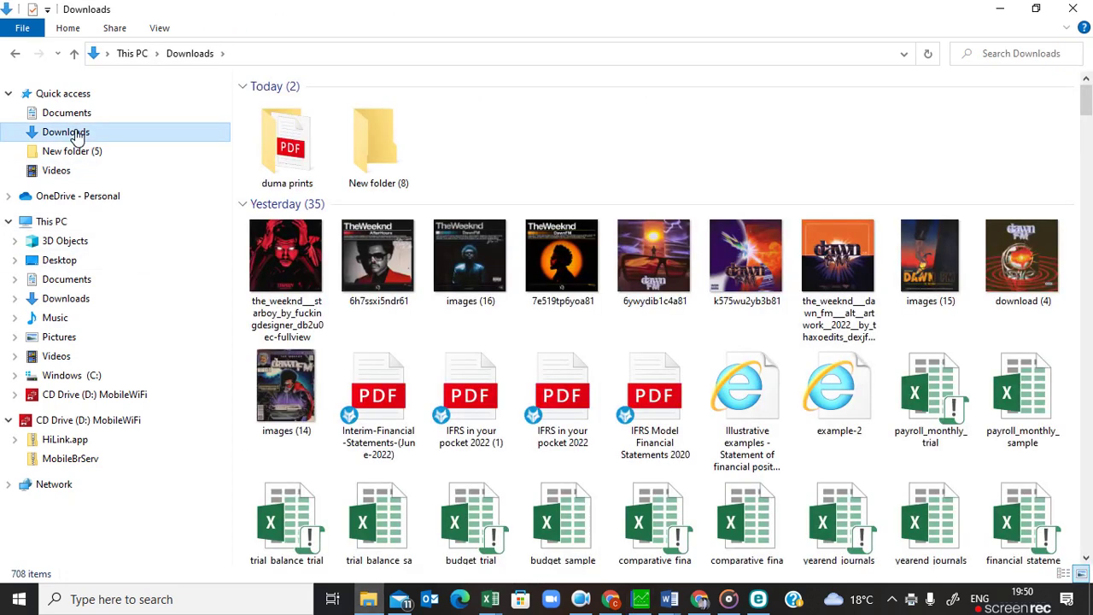
pyautogui.doubleClick(282, 163)
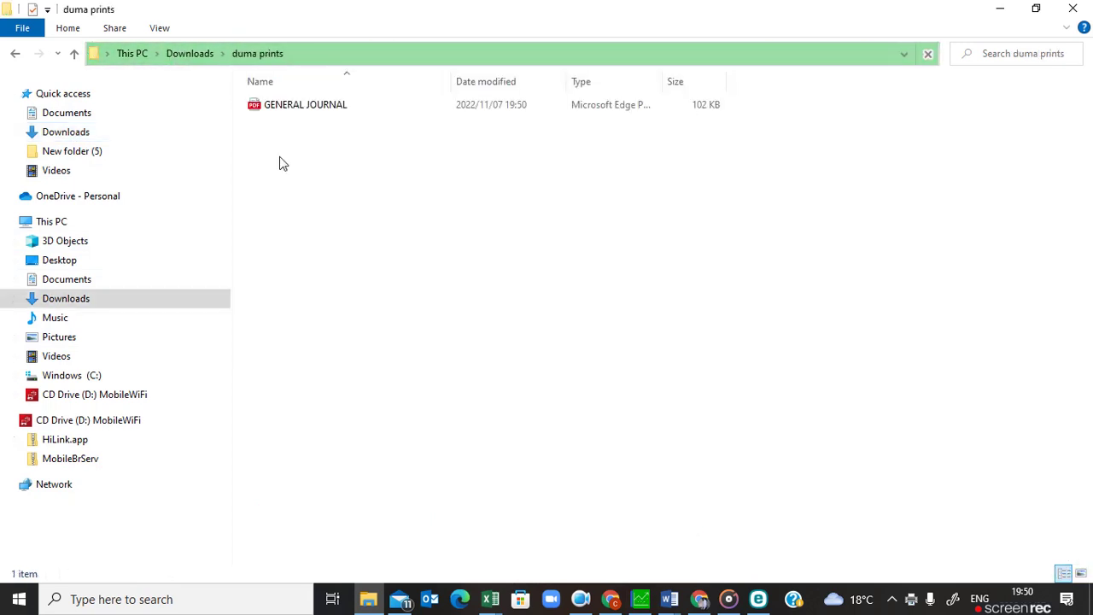
pyautogui.doubleClick(325, 116)
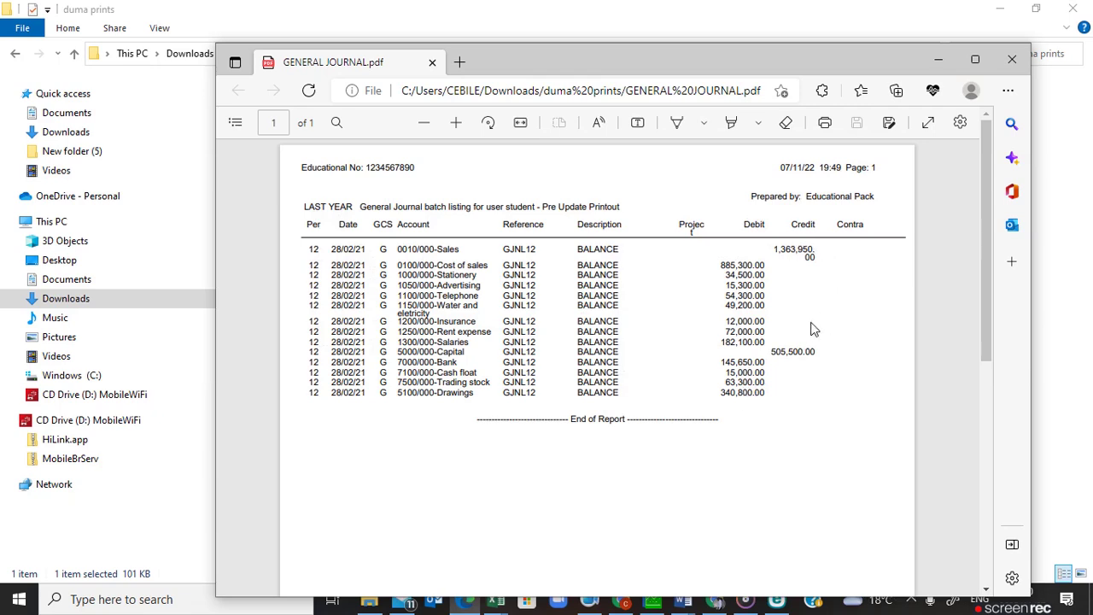
pyautogui.click(433, 65)
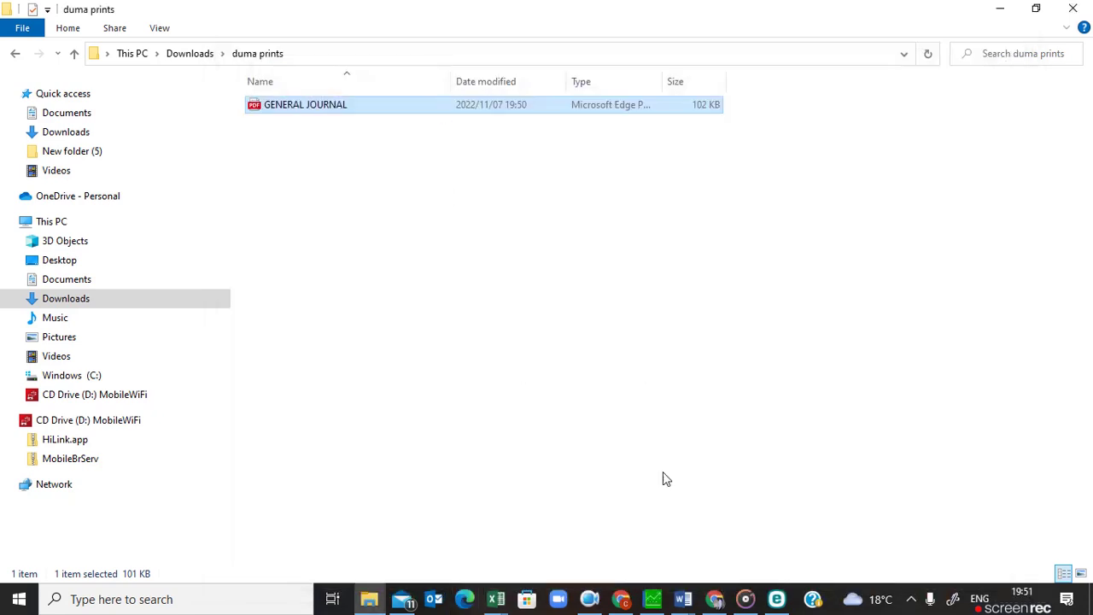
# - Switch back to Sage Pastel and examine all general journal batch lines from line 14 up to line 1
pyautogui.click(652, 599)
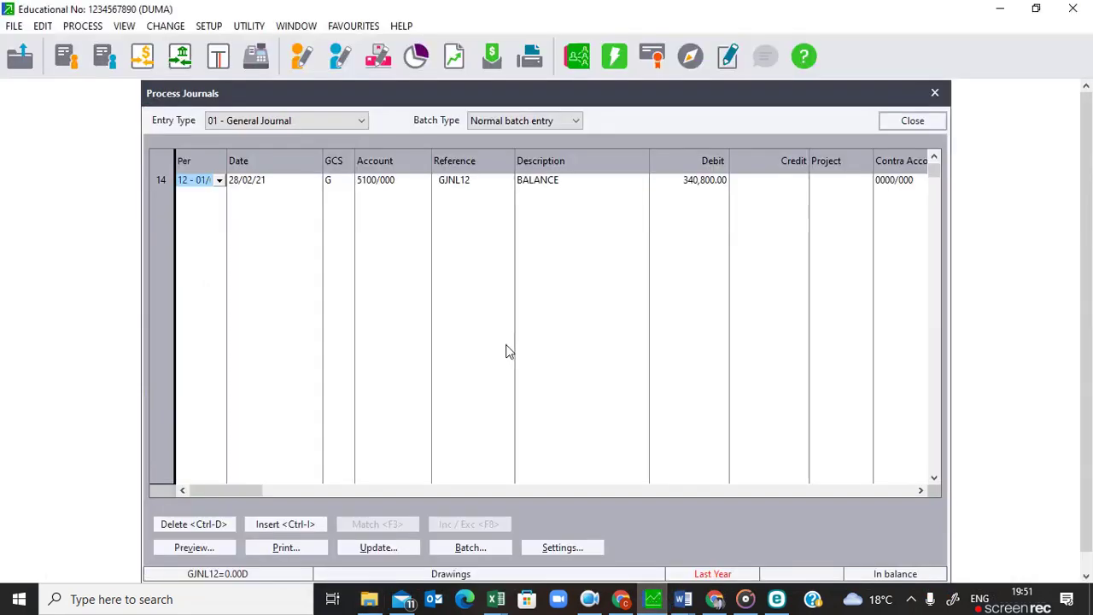
pyautogui.click(934, 160)
pyautogui.click(934, 161)
pyautogui.click(934, 160)
pyautogui.click(934, 160)
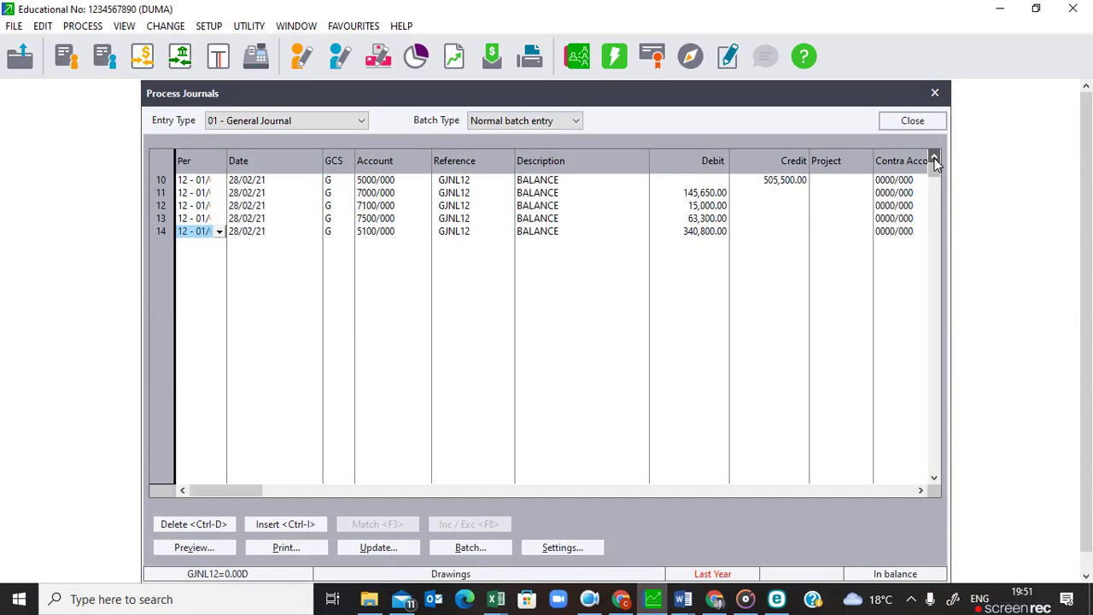
pyautogui.click(934, 161)
pyautogui.click(934, 161)
pyautogui.click(934, 161)
pyautogui.click(934, 160)
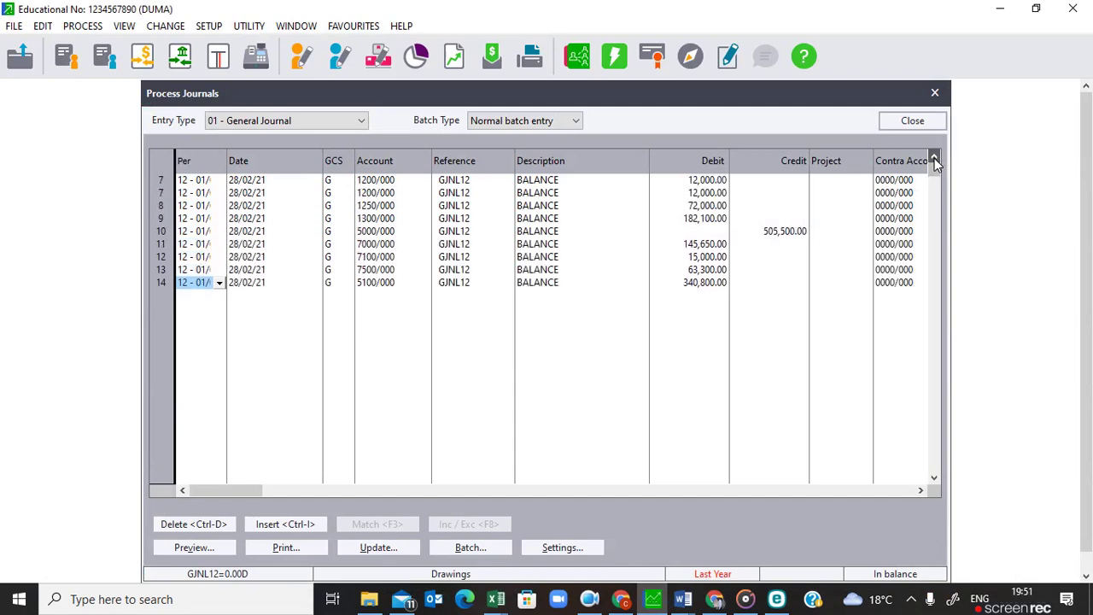
pyautogui.click(933, 160)
pyautogui.click(934, 161)
pyautogui.click(934, 161)
pyautogui.click(934, 160)
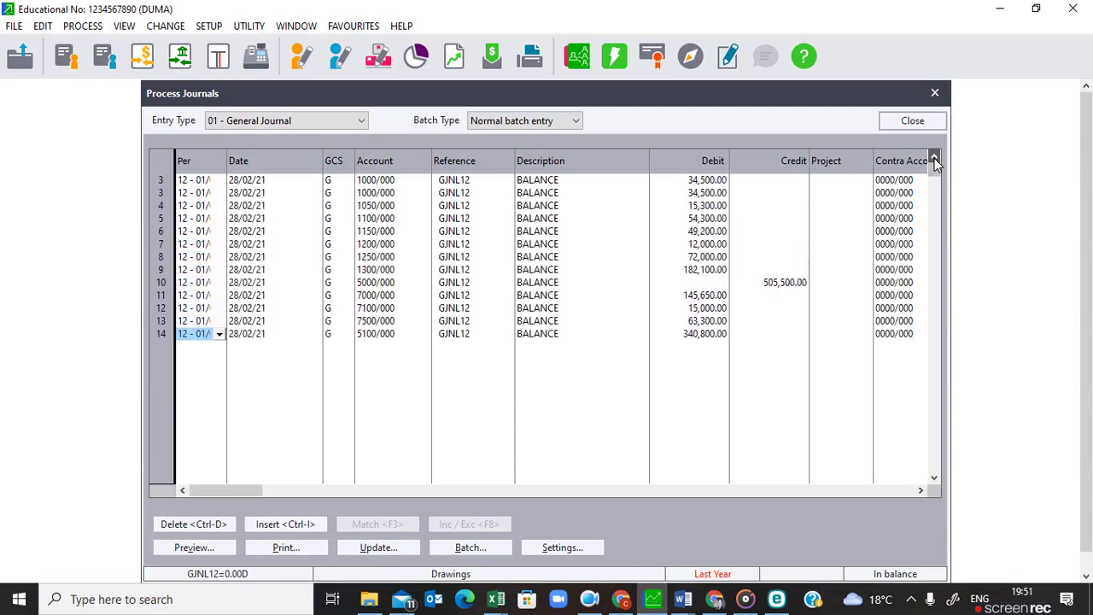
pyautogui.click(934, 160)
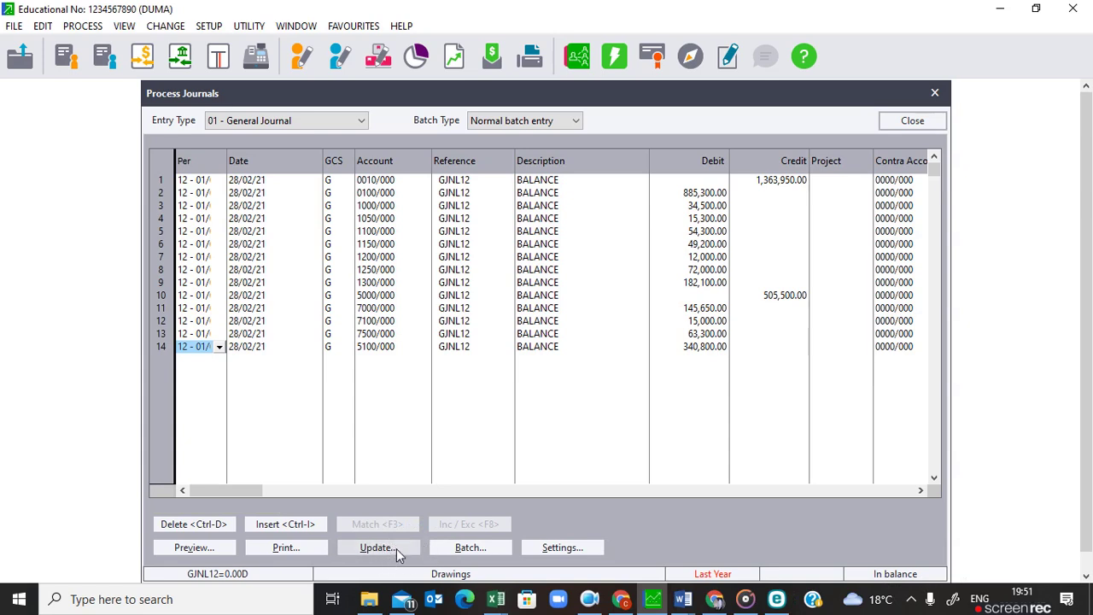
# - Start updating only this journal batch, with Backup Before Updating enabled and Print Batch left off
pyautogui.click(396, 547)
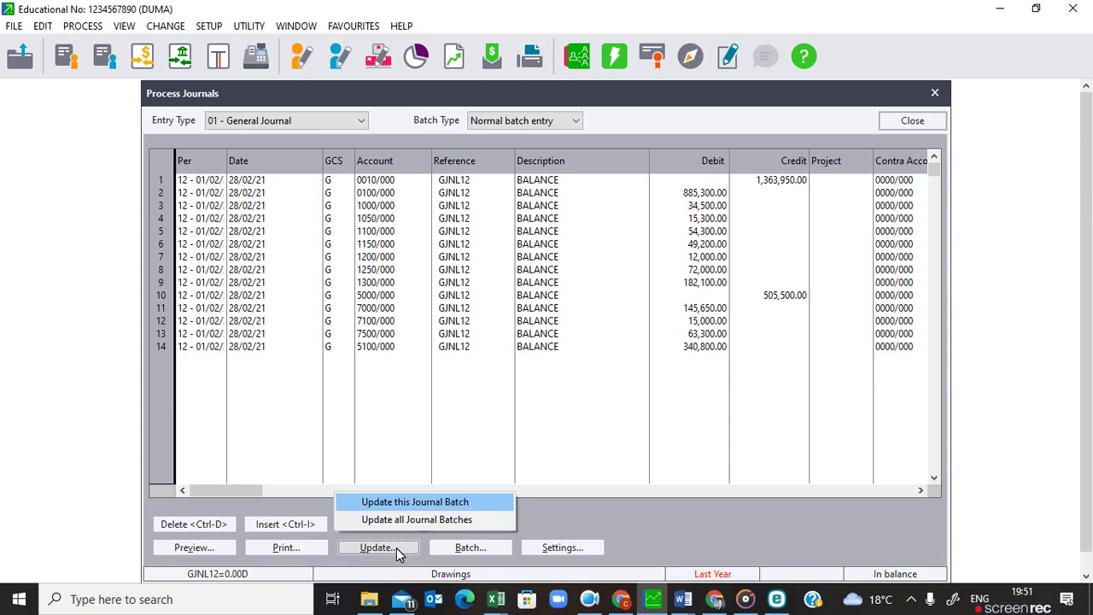
pyautogui.click(432, 503)
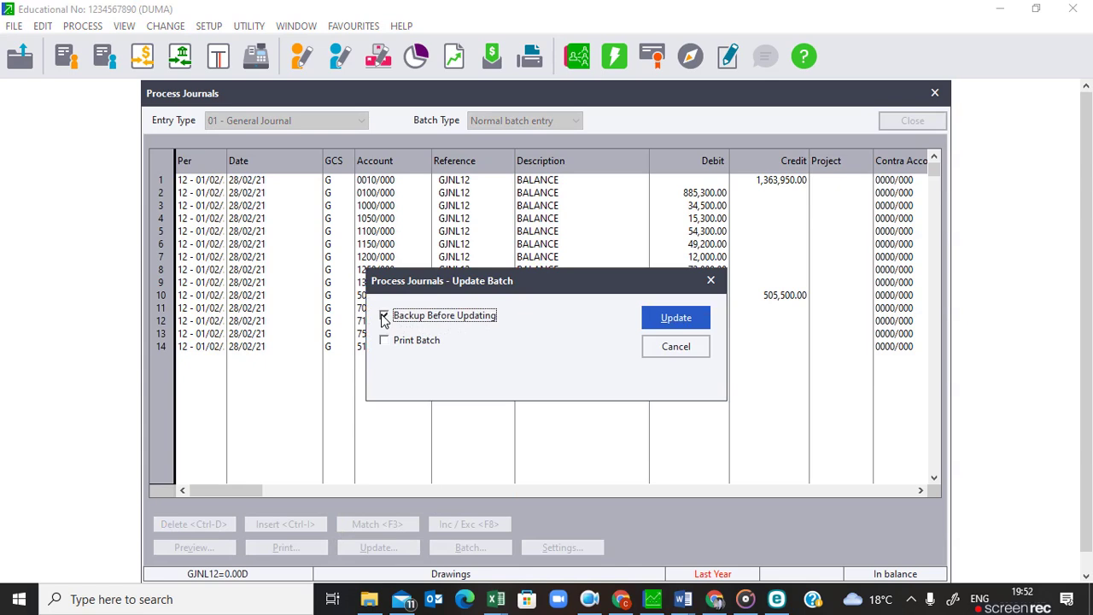
pyautogui.click(384, 316)
pyautogui.click(675, 328)
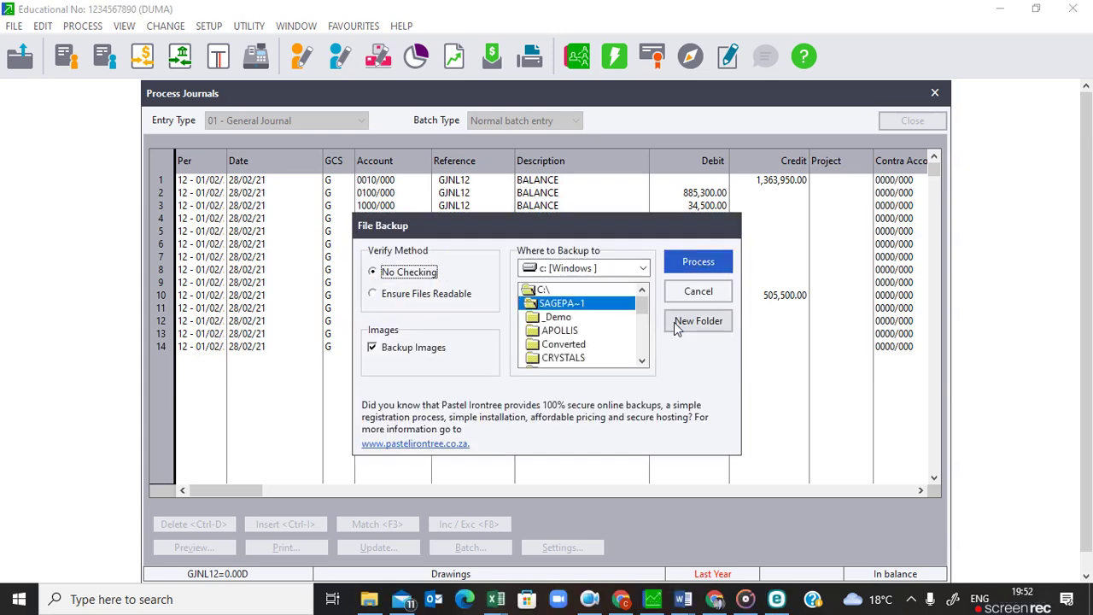
# - Set the backup verify method to Ensure Files Readable and create a backup folder named DUMA1 under C:\SAGEPA~1
pyautogui.click(373, 293)
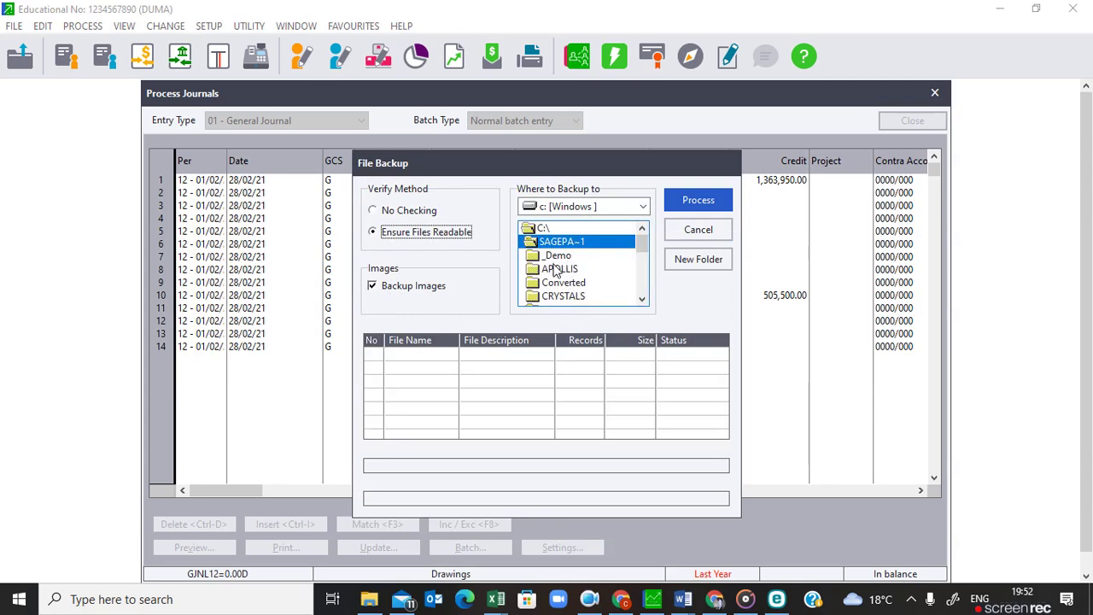
pyautogui.click(687, 267)
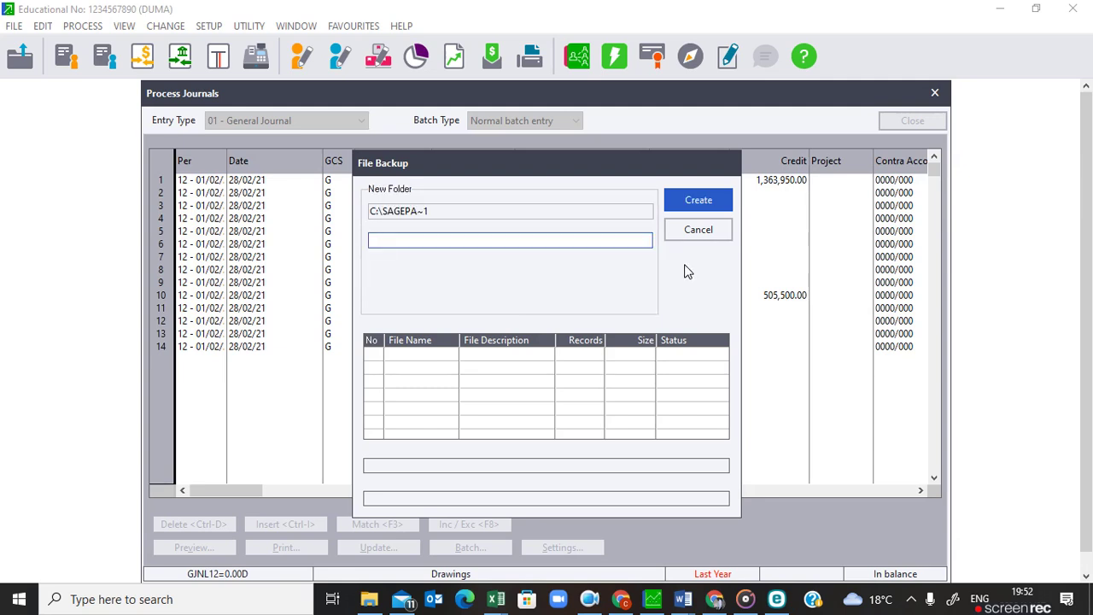
pyautogui.write('DUMA1')
pyautogui.click(700, 202)
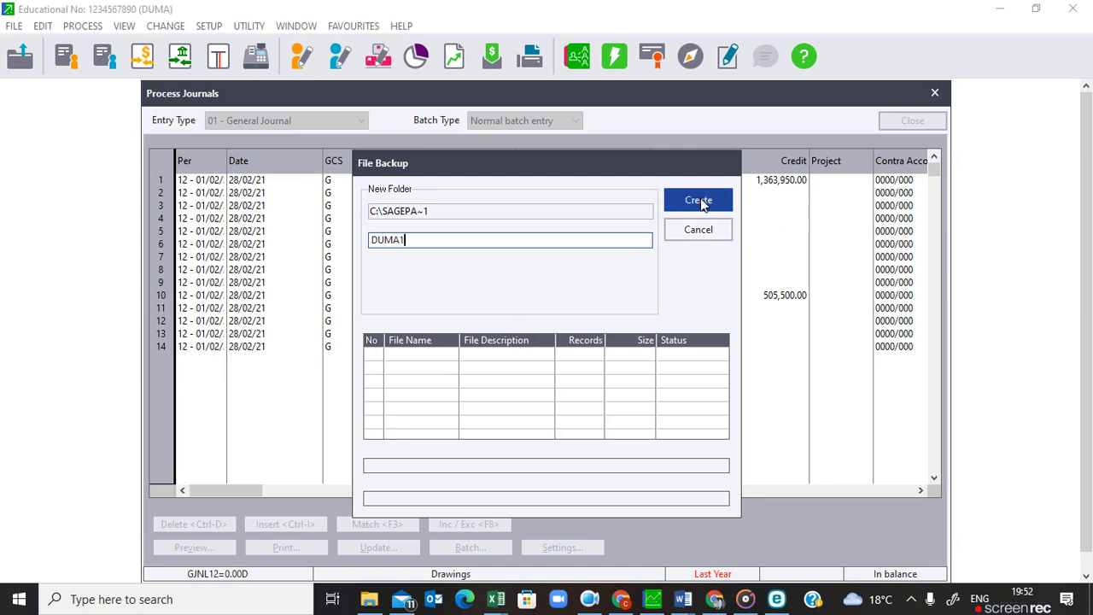
# - Create the DUMA1 folder and back up the company files into it on the local drive, including the backup test
pyautogui.click(700, 202)
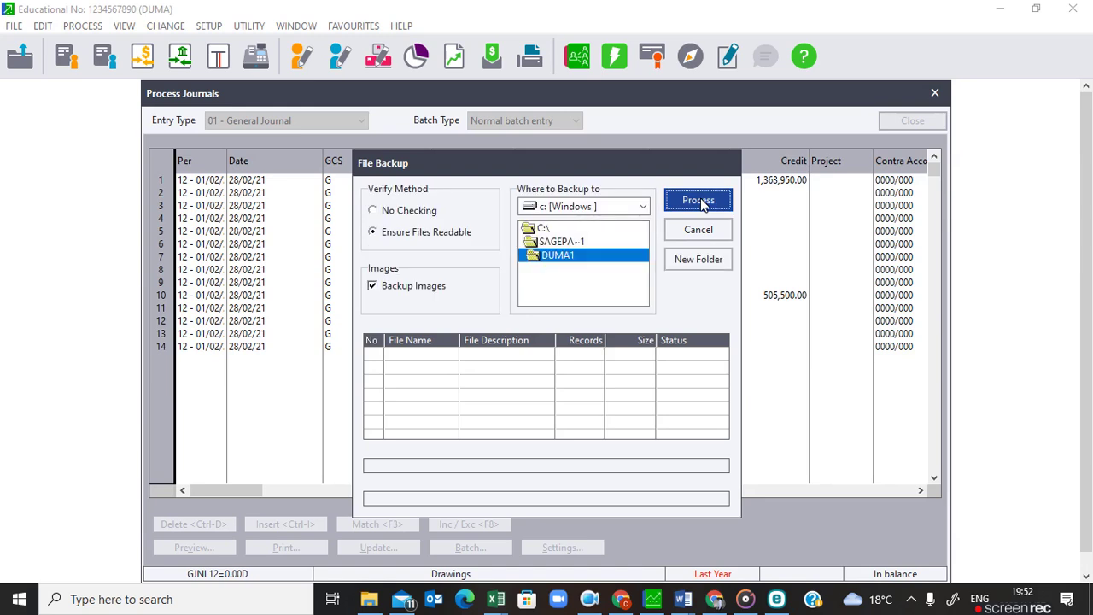
pyautogui.click(700, 202)
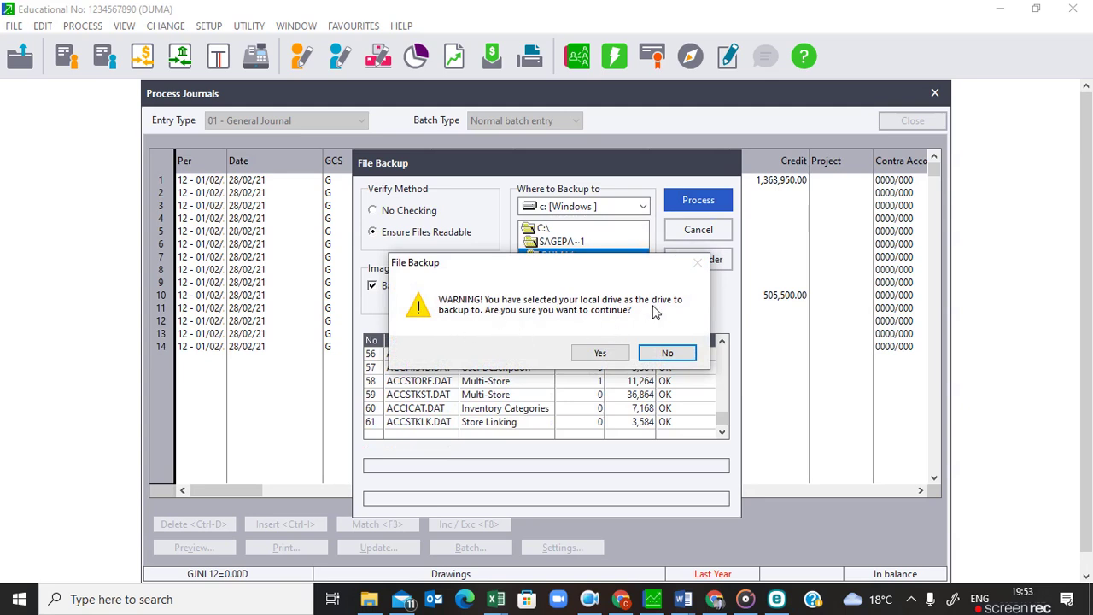
pyautogui.click(600, 352)
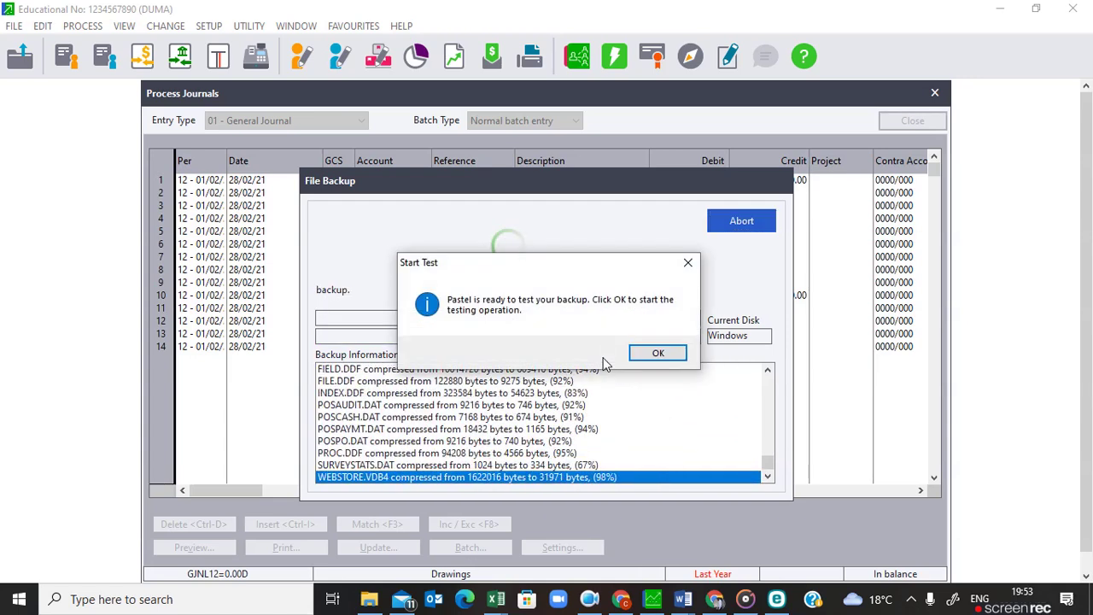
pyautogui.click(663, 352)
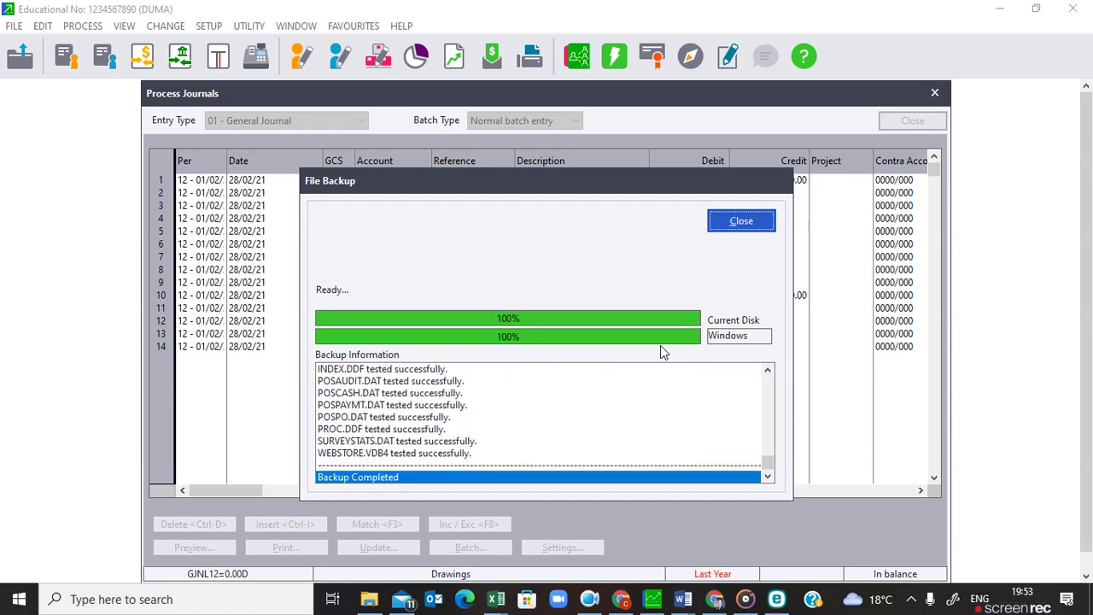
pyautogui.click(740, 222)
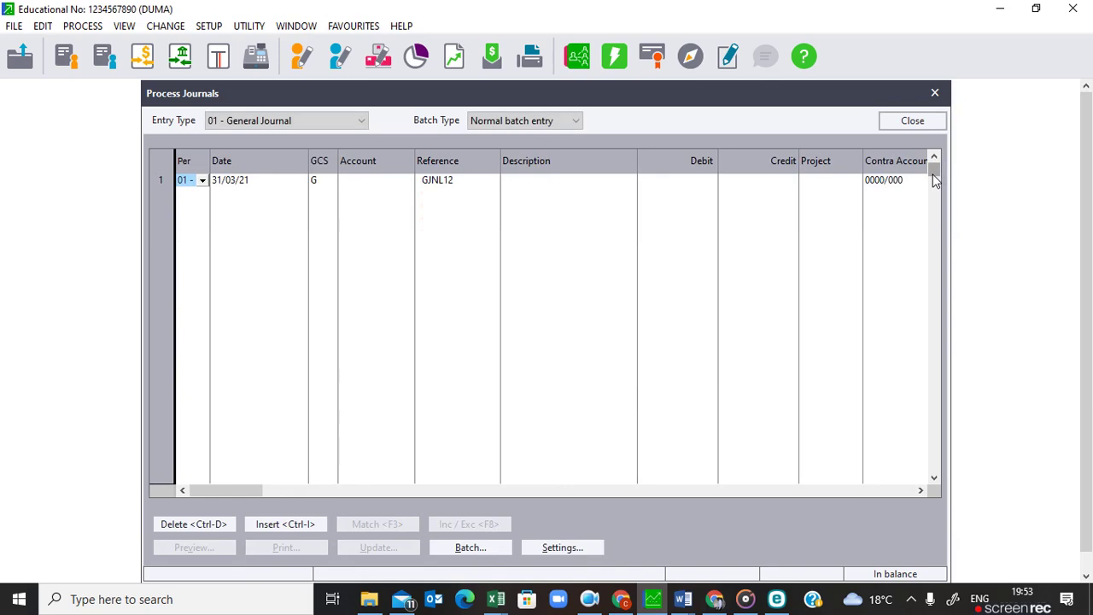
# - Check the General Journal grid for remaining batch lines, then close Process Journals
pyautogui.moveTo(934, 175); pyautogui.dragTo(925, 485)
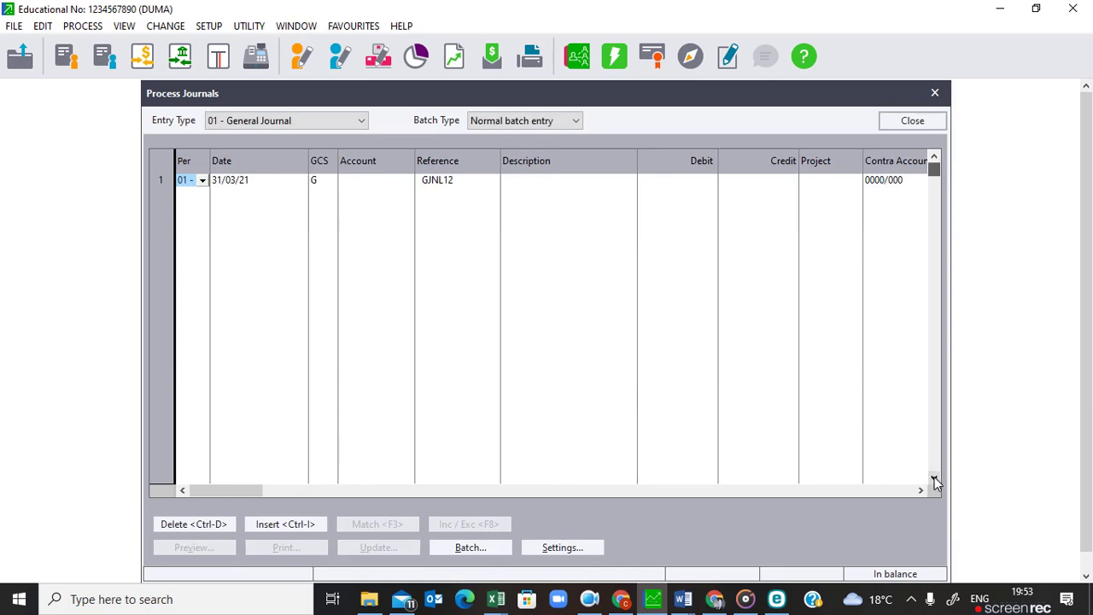
pyautogui.click(934, 477)
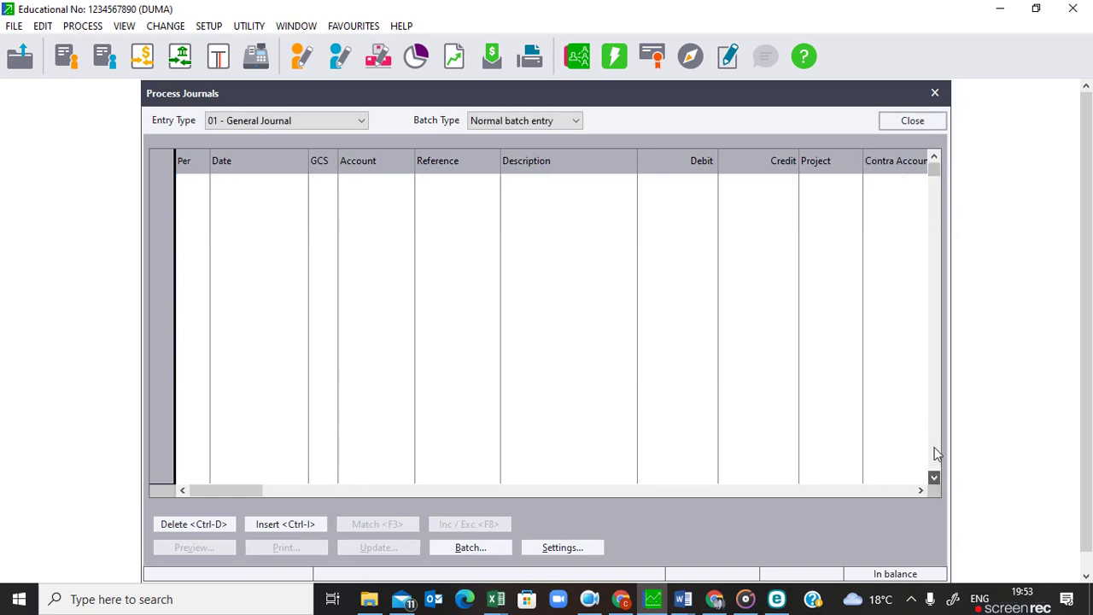
pyautogui.click(934, 159)
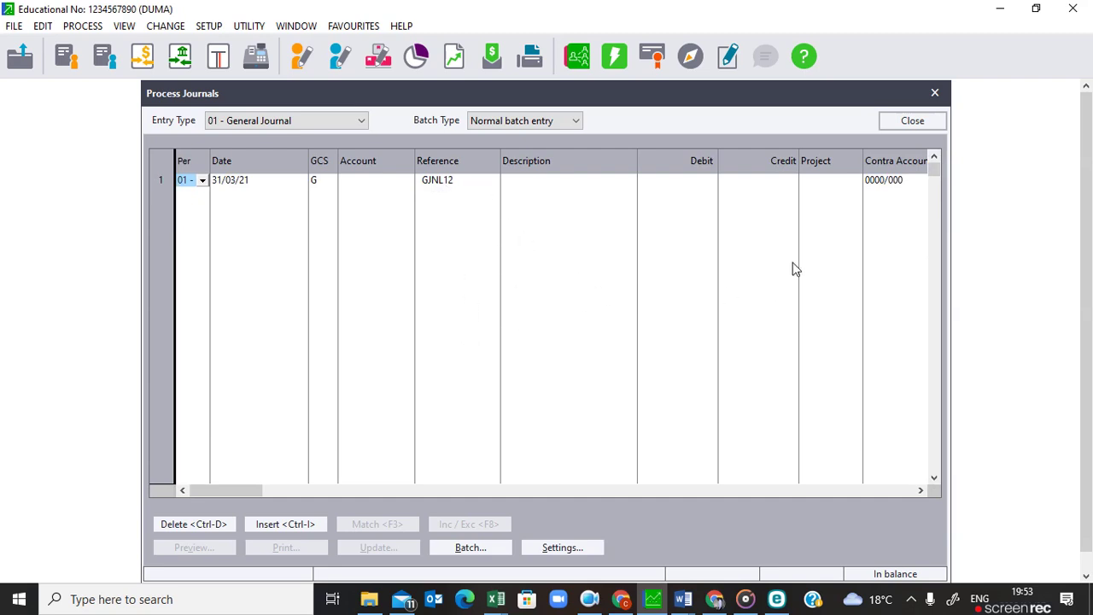
pyautogui.click(912, 122)
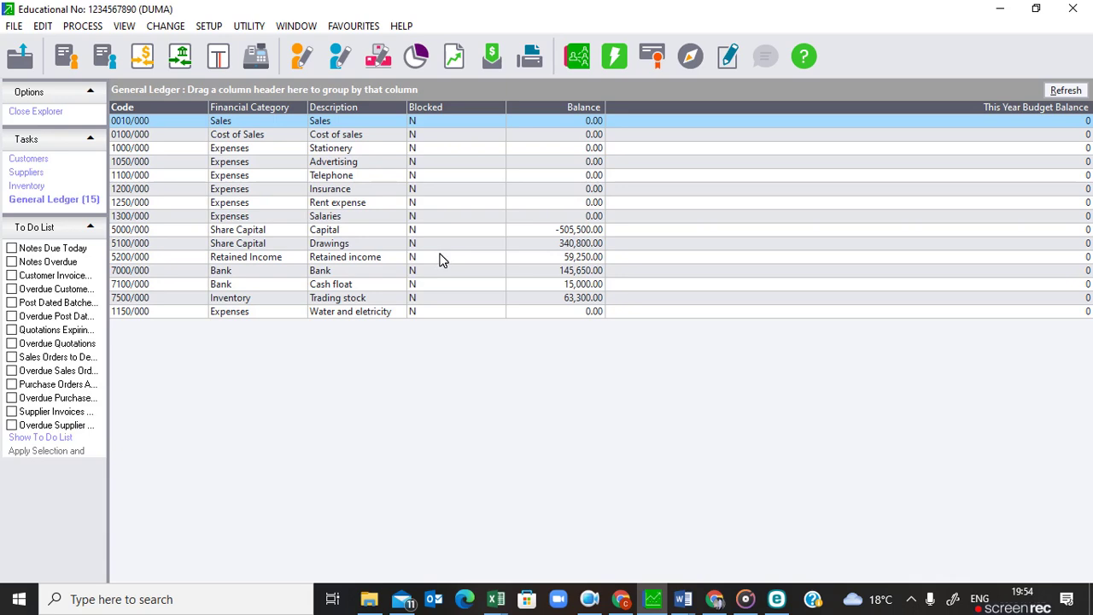
# - Start the general ledger Budget Assistant with the copy or overwrite budget values operation and choose Current Year Budgets
pyautogui.click(49, 28)
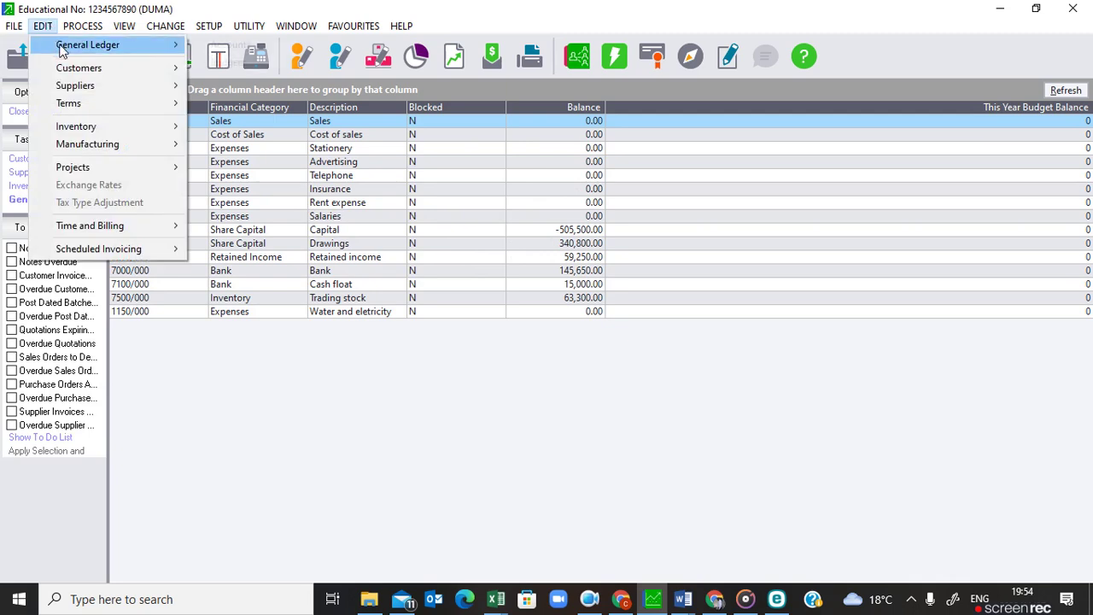
pyautogui.moveTo(61, 52)
pyautogui.click(223, 65)
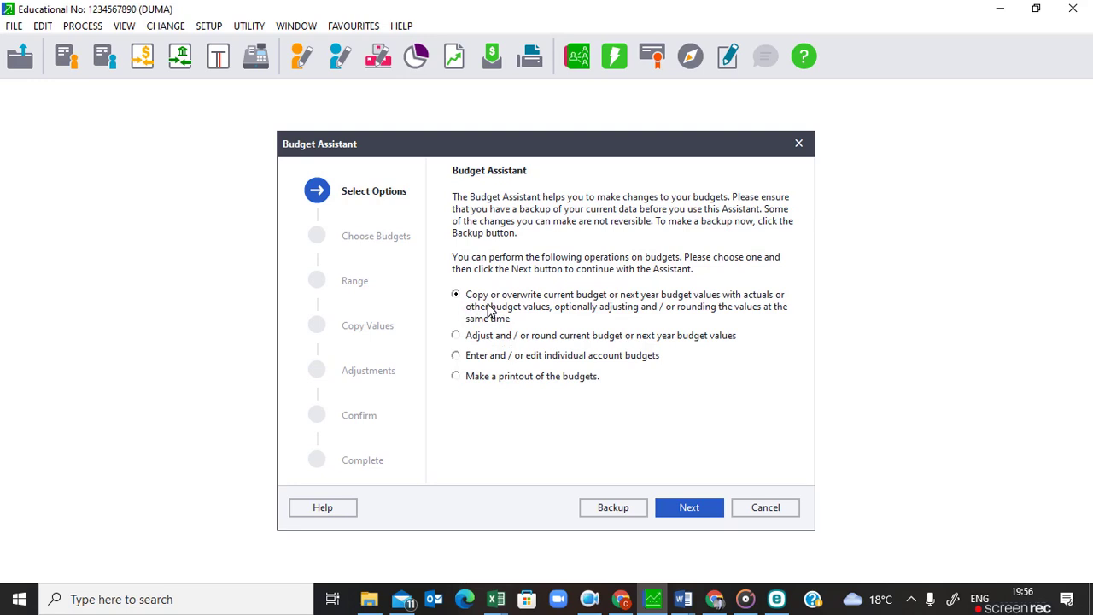
pyautogui.click(687, 509)
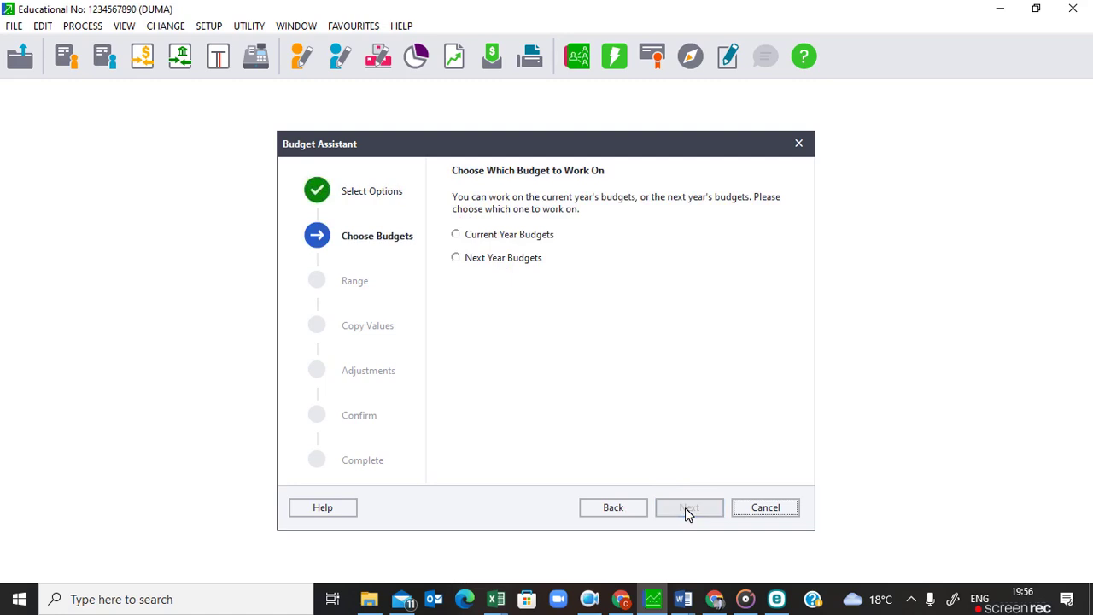
pyautogui.click(459, 243)
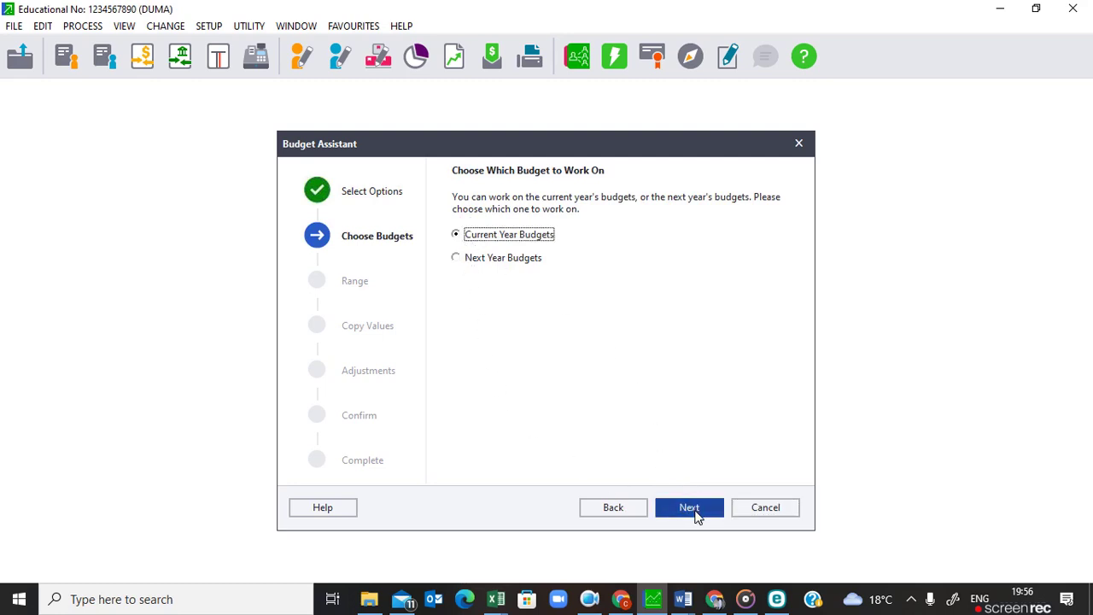
pyautogui.click(695, 511)
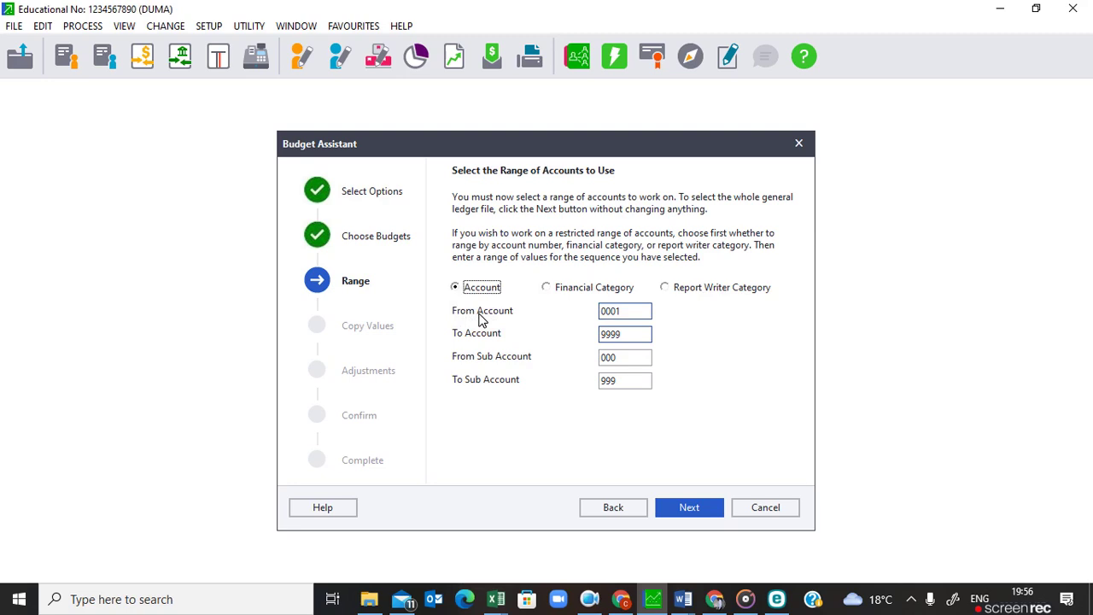
# - Look up the ledger accounts in account number sequence and set From Account to 0010, Sales
pyautogui.click(624, 317)
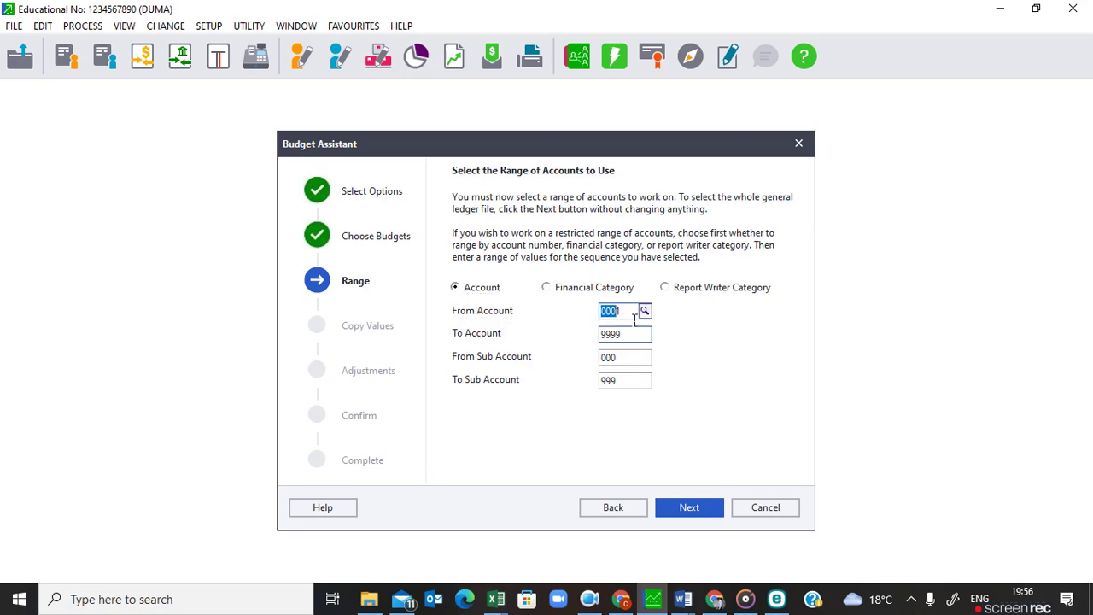
pyautogui.click(645, 311)
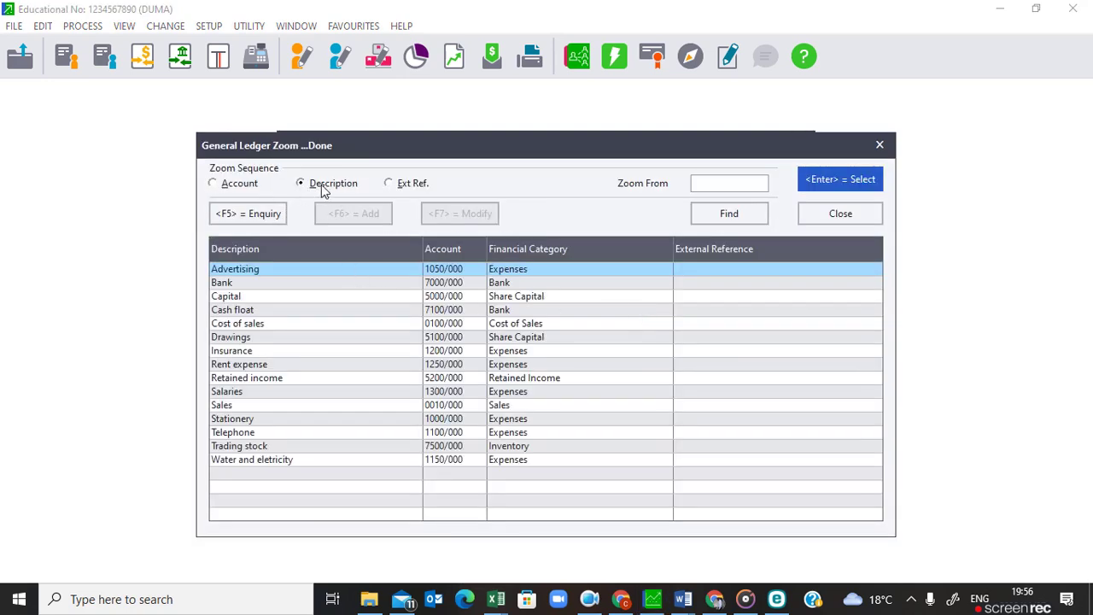
pyautogui.click(215, 185)
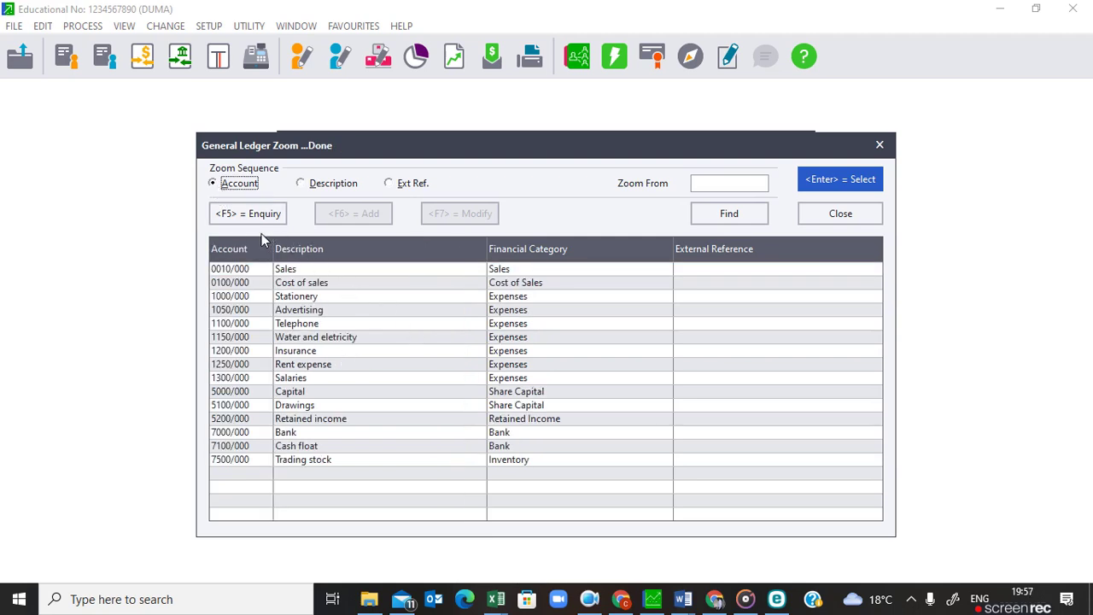
pyautogui.click(325, 185)
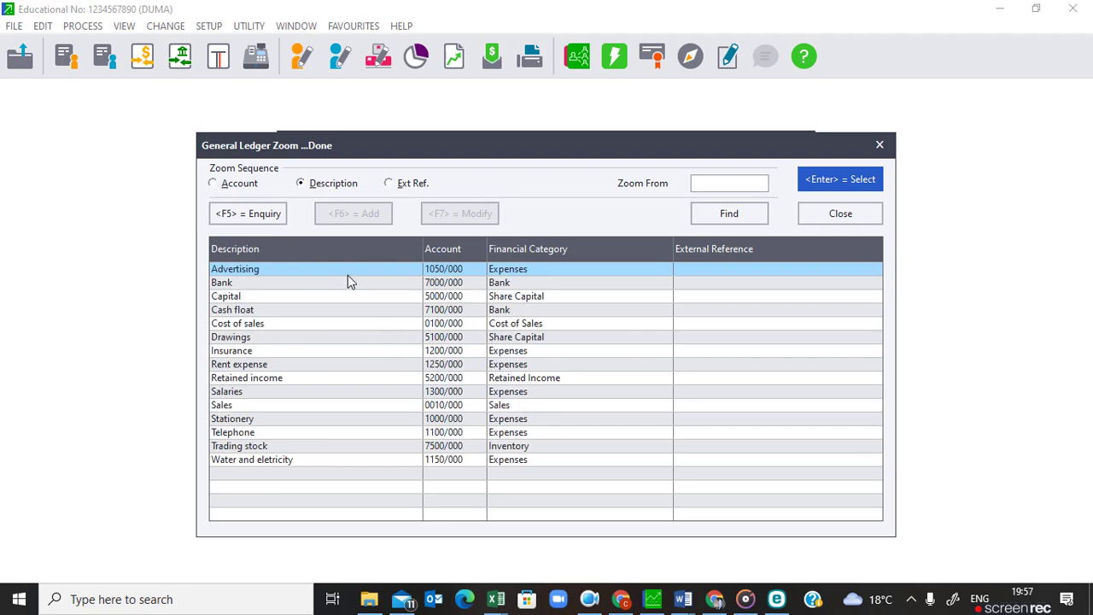
pyautogui.click(212, 185)
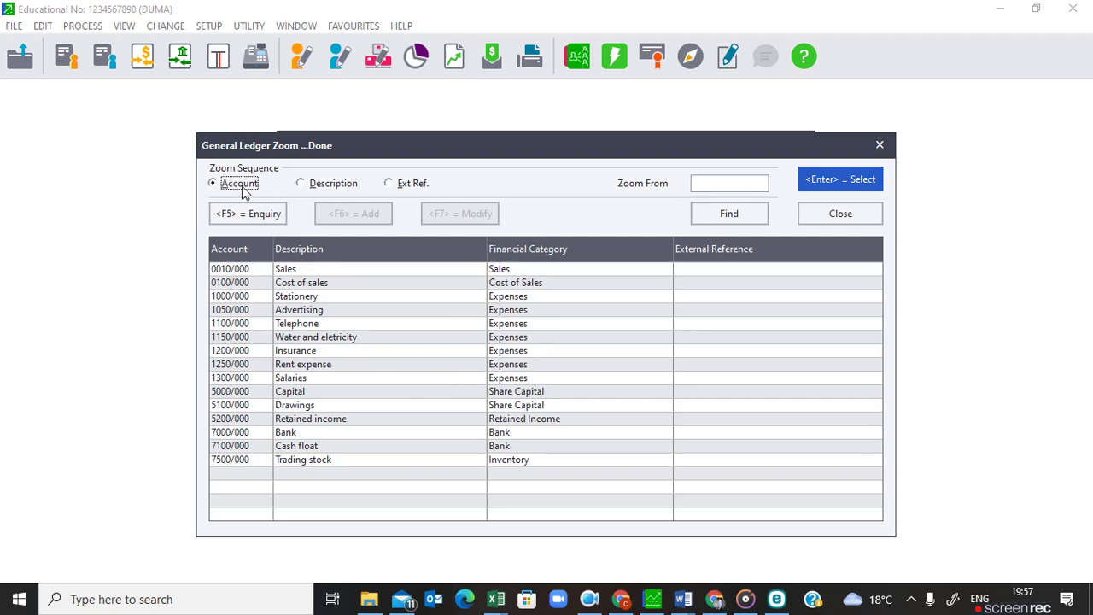
pyautogui.doubleClick(286, 272)
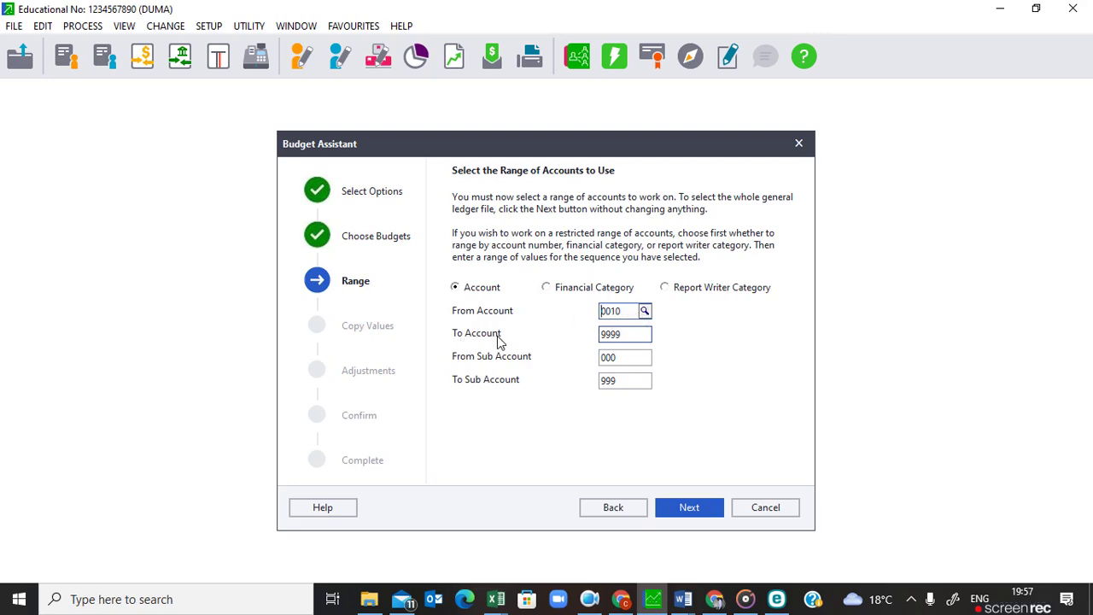
# - Set To Account to 1300, Salaries, from the ledger account lookup and accept the account range
pyautogui.click(634, 339)
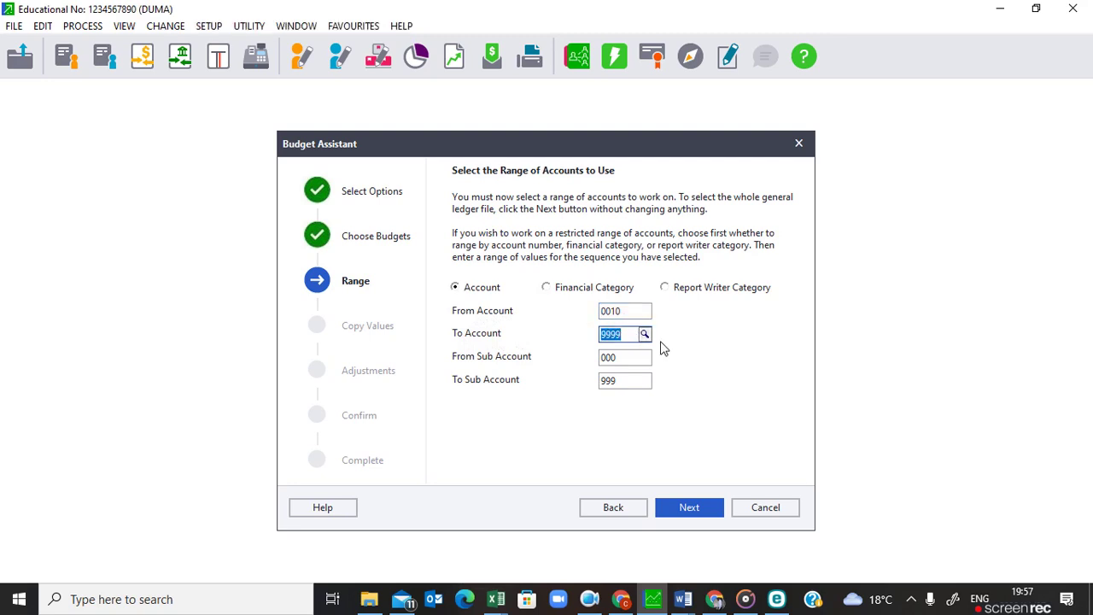
pyautogui.click(647, 337)
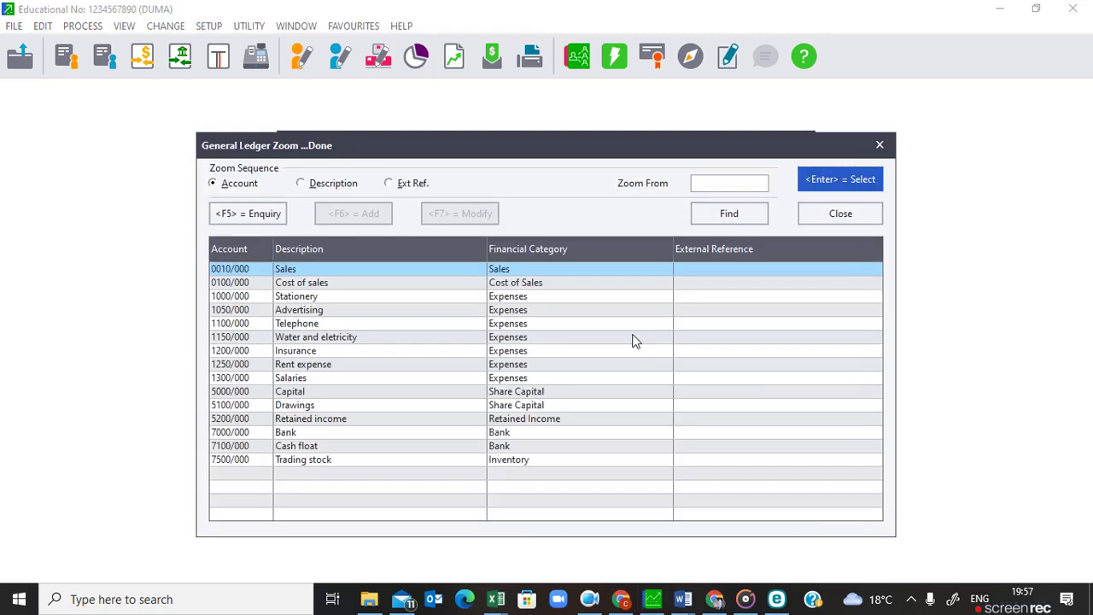
pyautogui.click(512, 379)
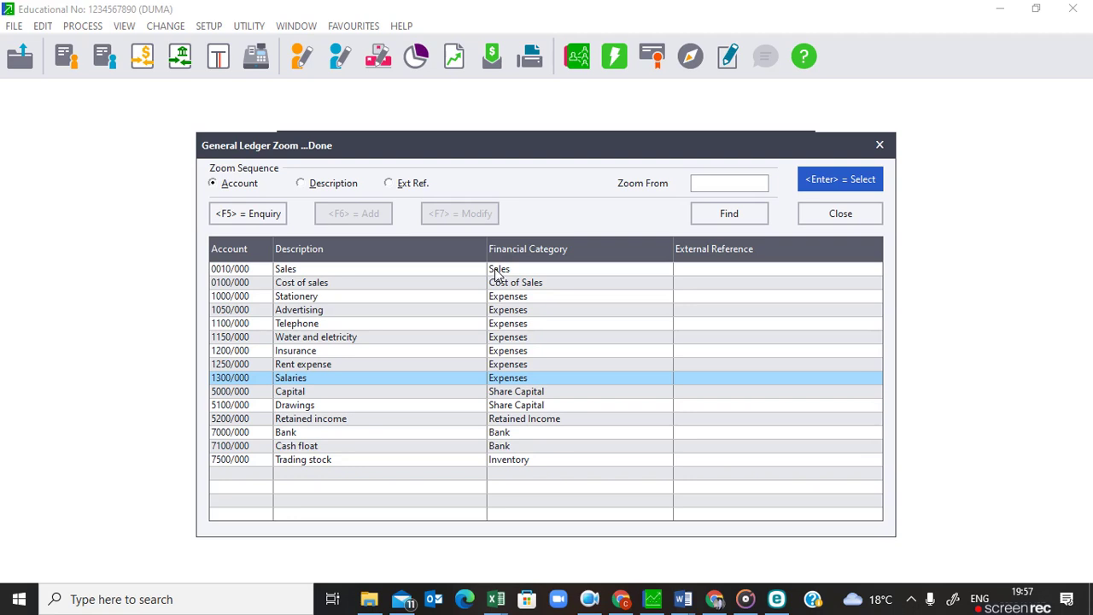
pyautogui.doubleClick(506, 385)
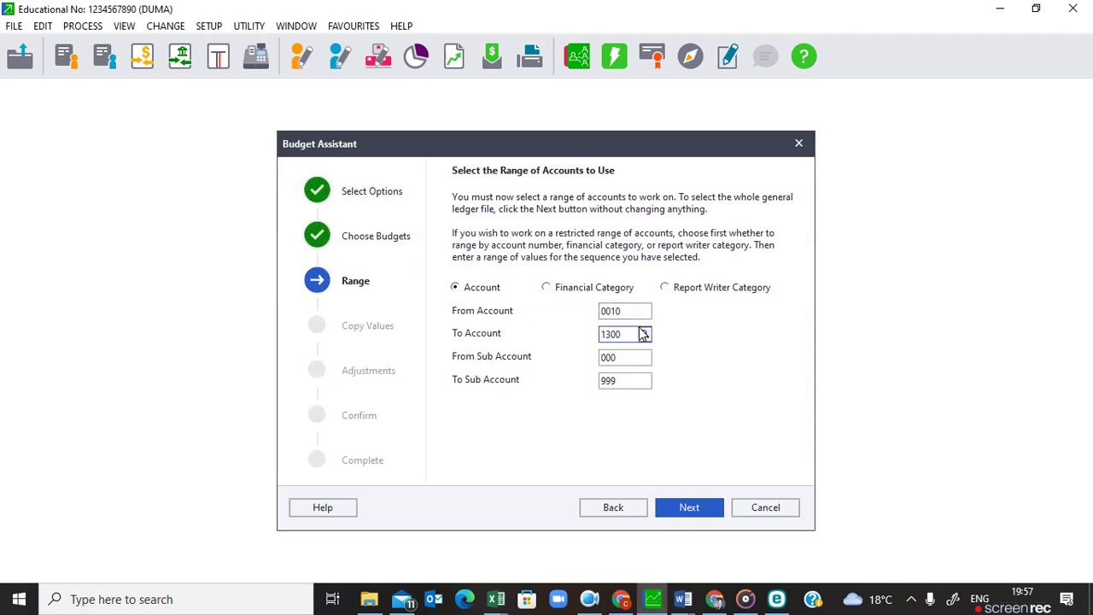
pyautogui.click(692, 509)
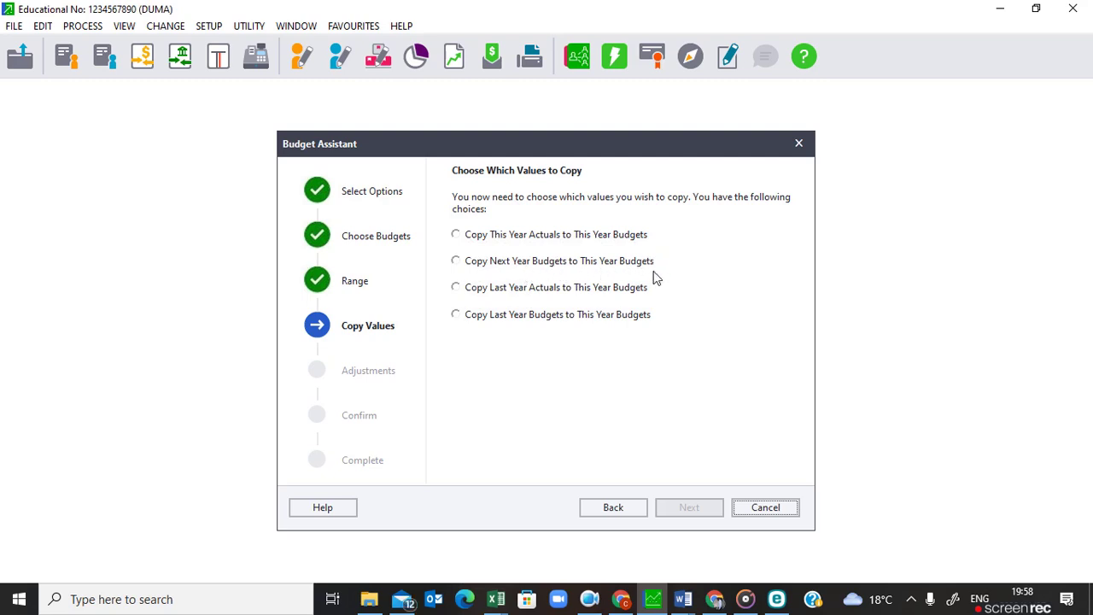
# - Copy Last Year Actuals to This Year Budgets with No Rounding or Adjusting and process the operation
pyautogui.click(456, 290)
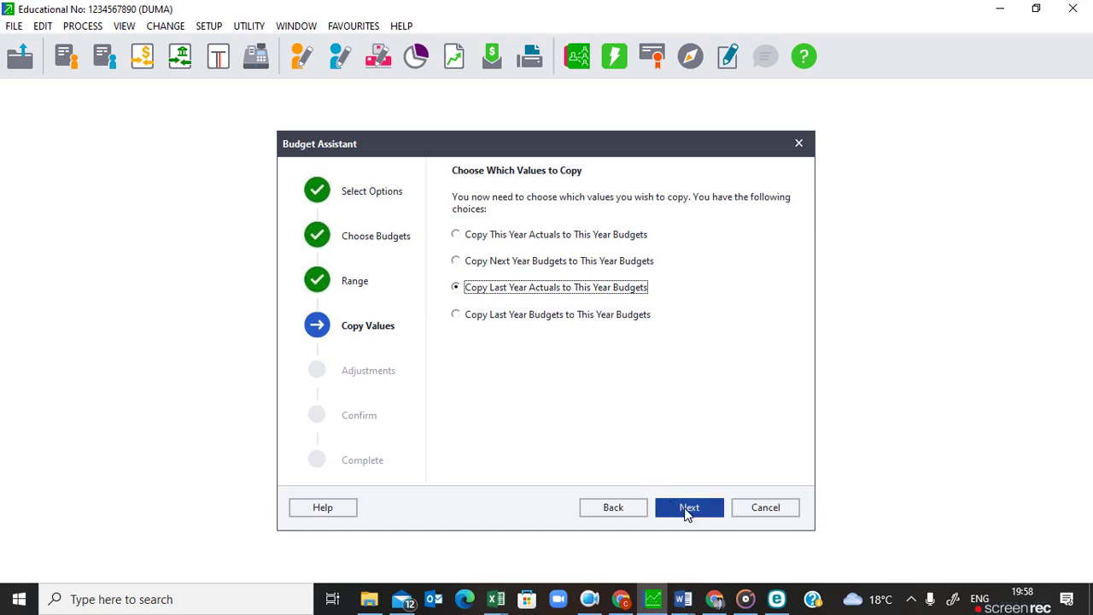
pyautogui.click(685, 509)
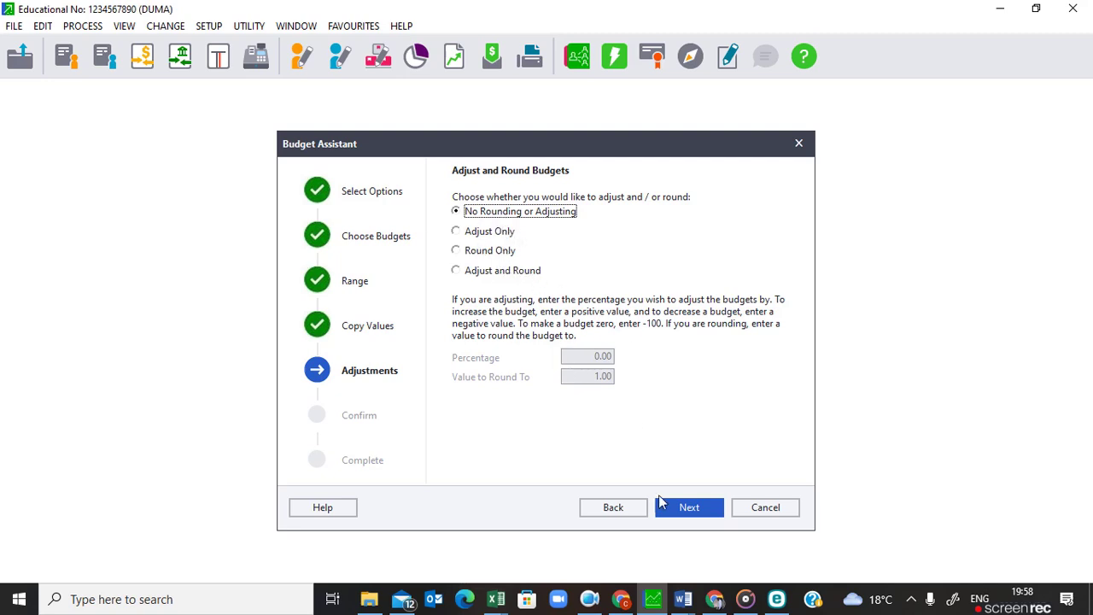
pyautogui.click(689, 511)
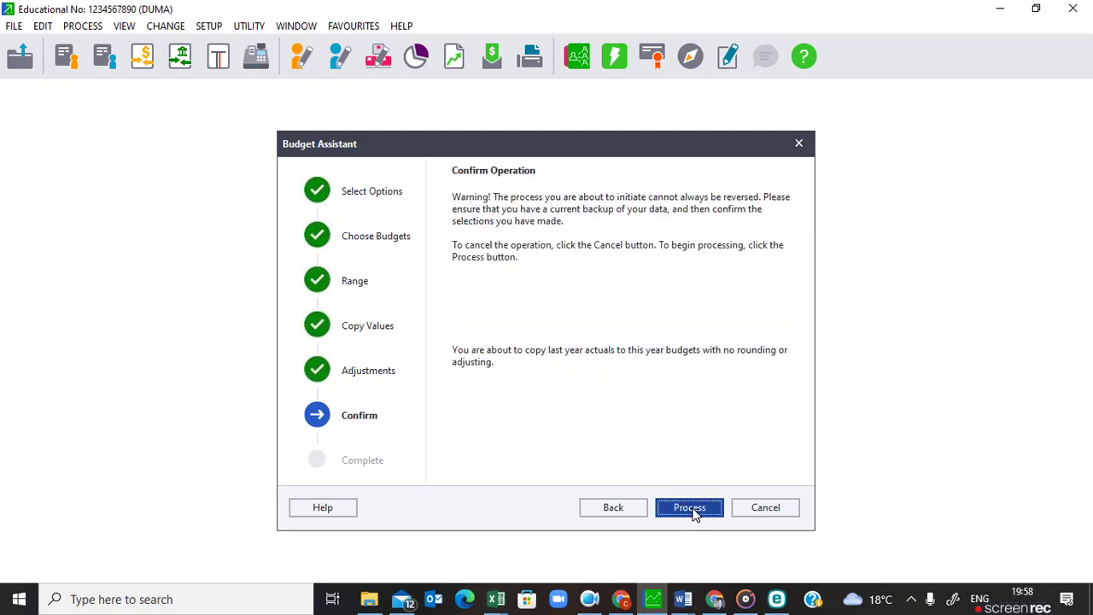
pyautogui.click(690, 509)
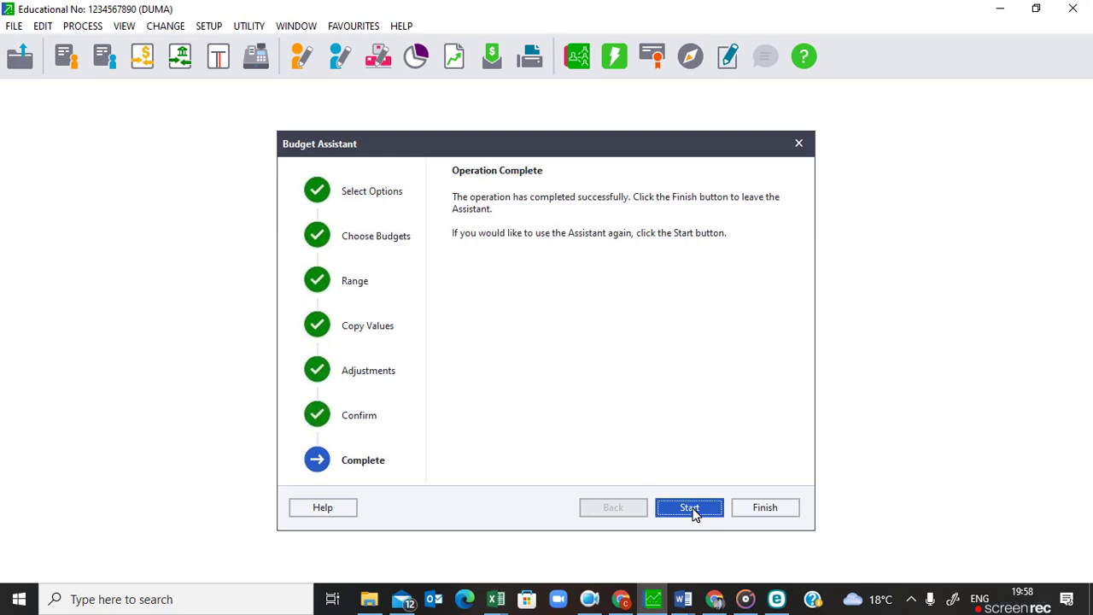
# - Restart the Budget Assistant with the adjust and/or round budget values operation for Current Year Budgets
pyautogui.click(689, 509)
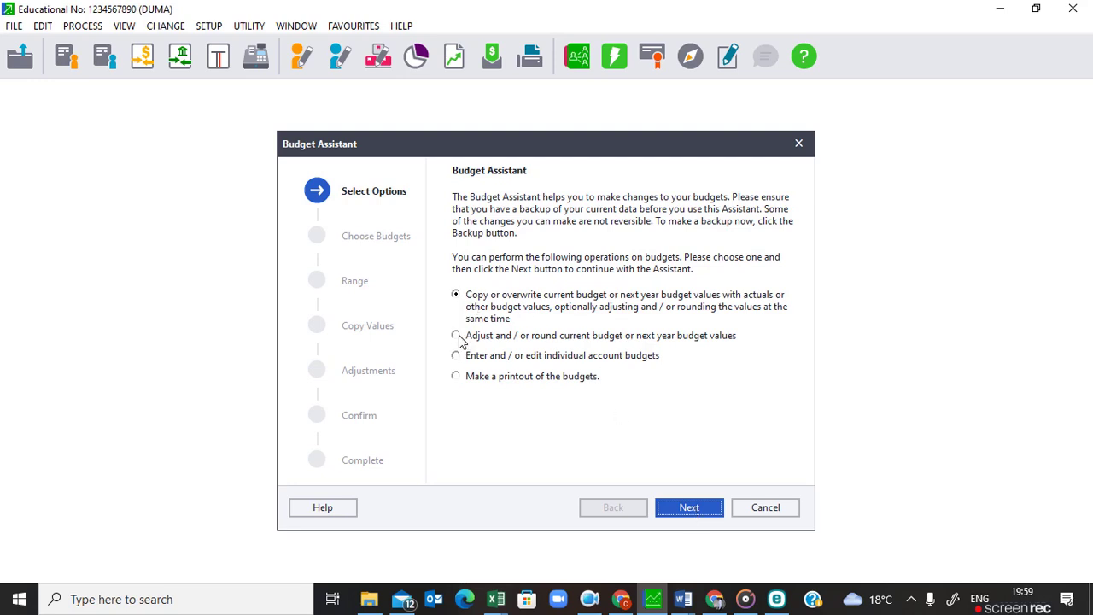
pyautogui.click(457, 335)
pyautogui.click(694, 508)
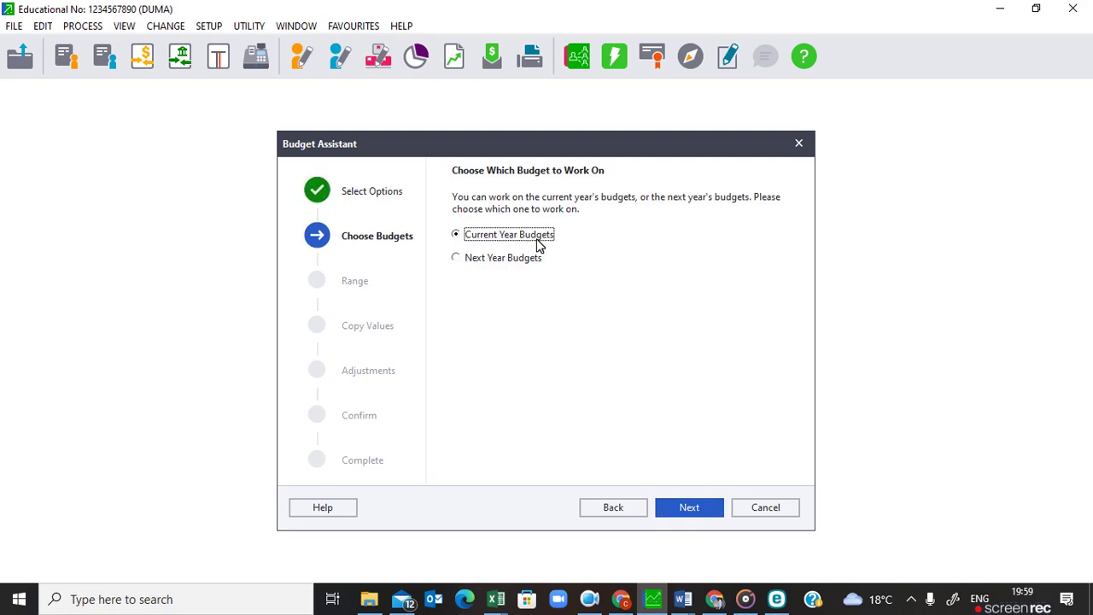
pyautogui.click(697, 508)
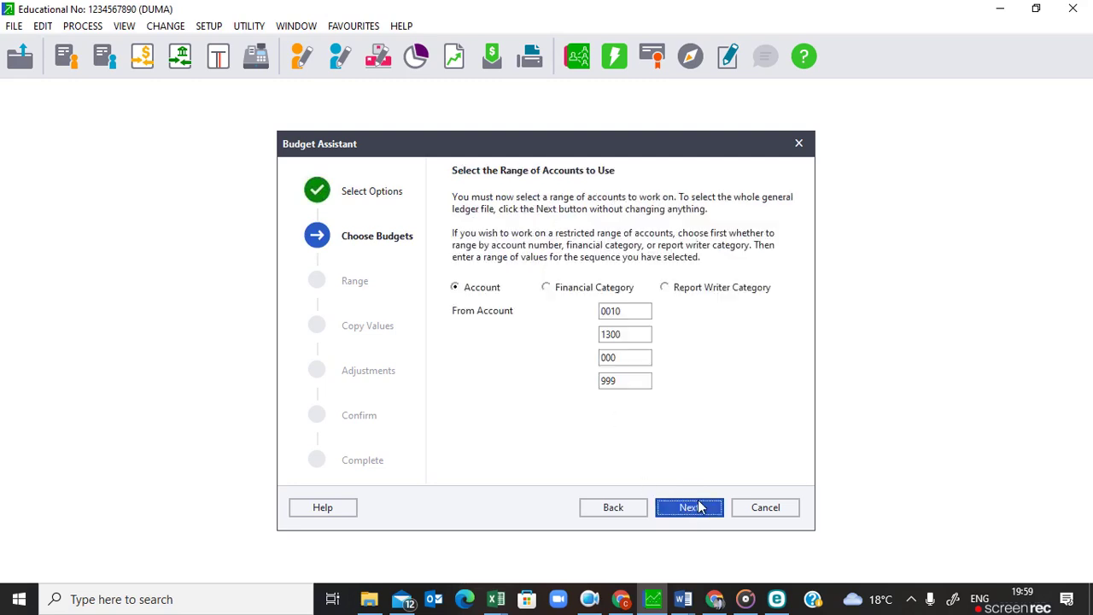
# - Accept the 0010 to 1300 account range and set the budget adjustment to Adjust Only with a percentage of 6
pyautogui.click(619, 360)
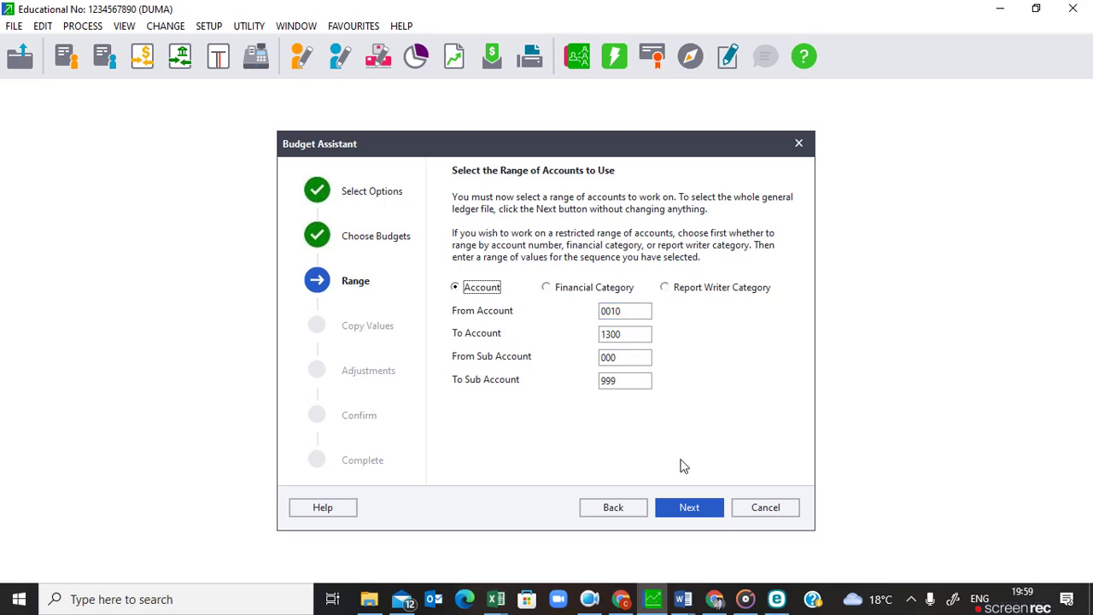
pyautogui.click(690, 508)
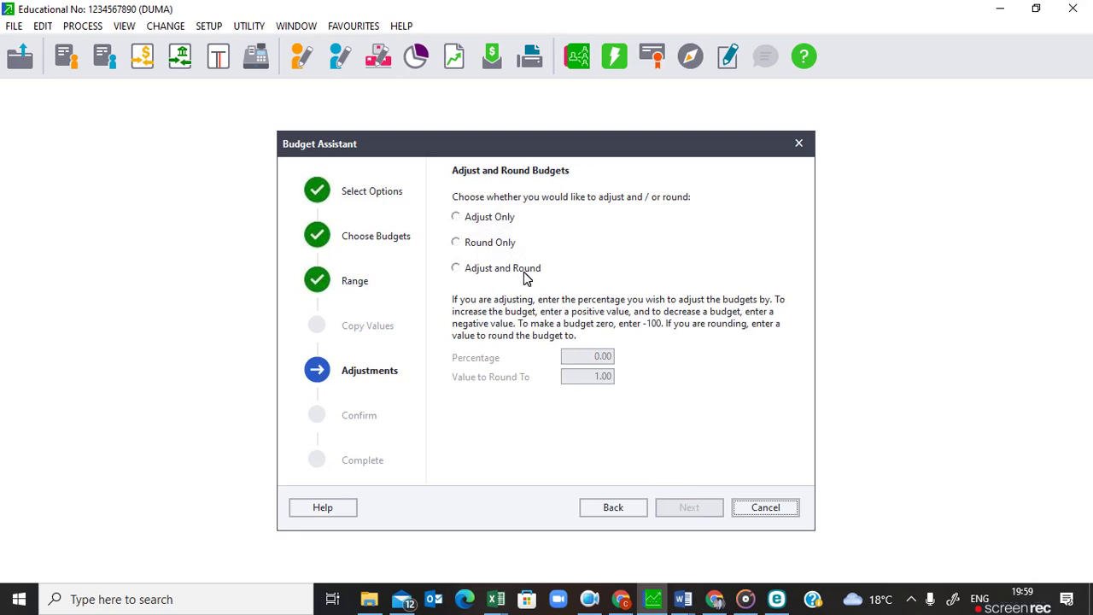
pyautogui.click(459, 220)
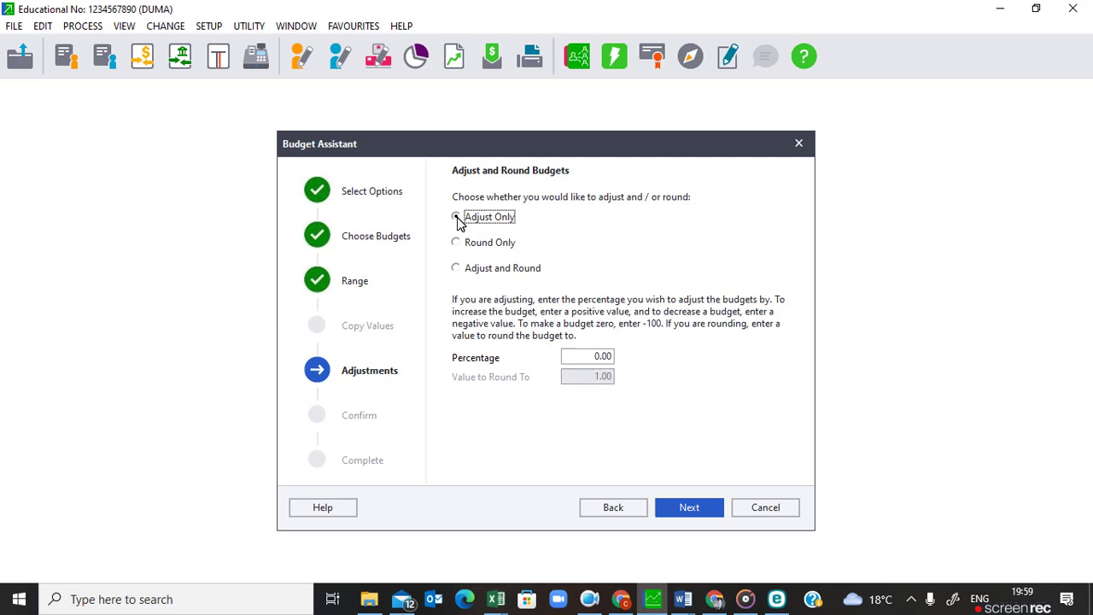
pyautogui.click(577, 362)
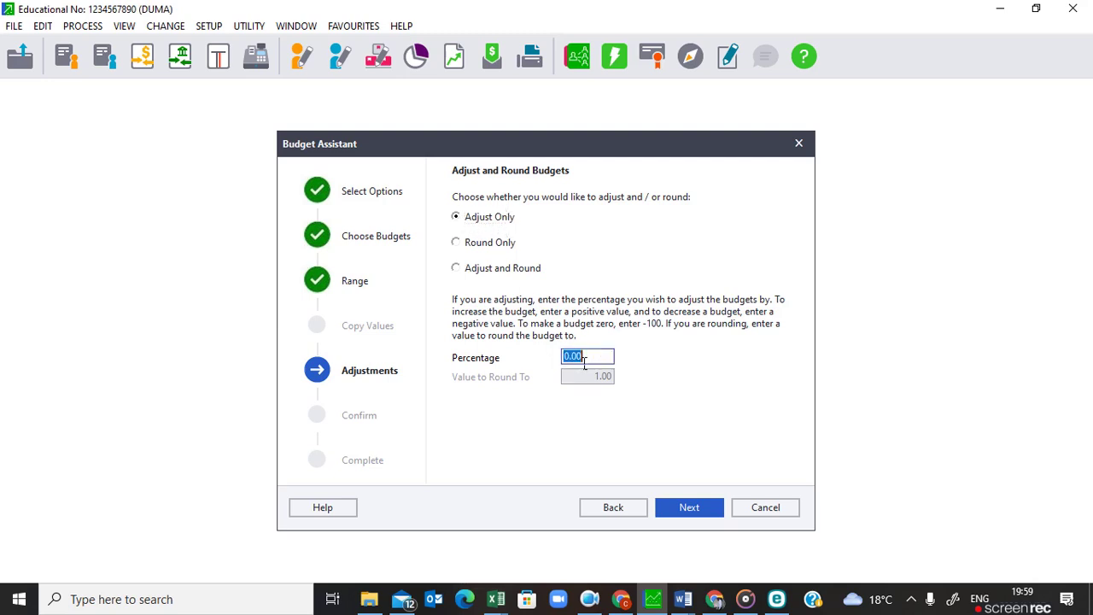
pyautogui.write('6')
pyautogui.press('Tab')
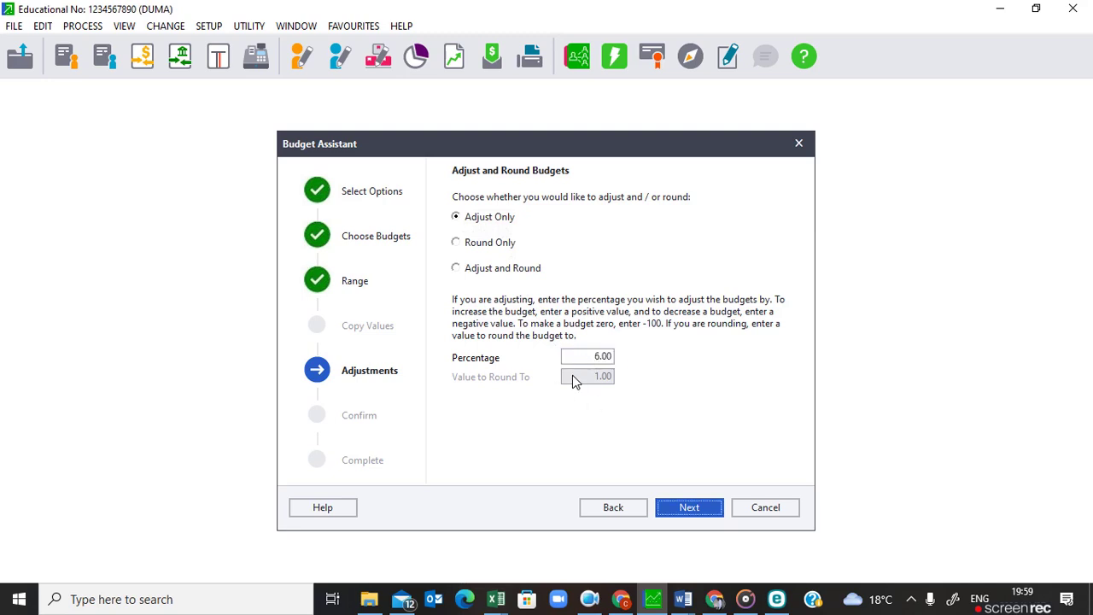
pyautogui.click(688, 508)
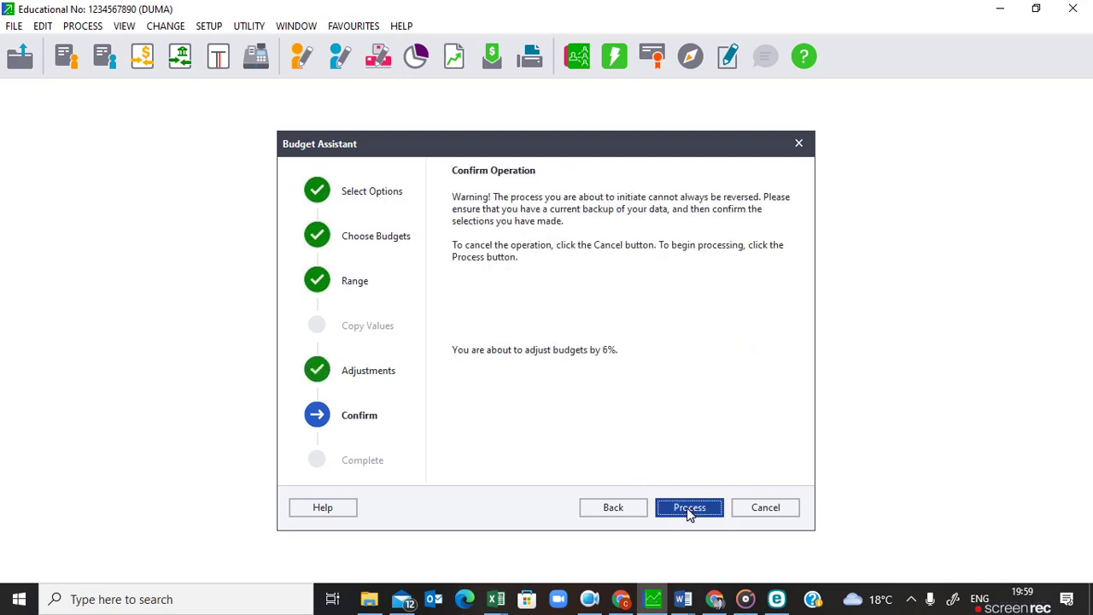
# - Recheck the adjustment settings and process the 6% budget adjustment
pyautogui.click(624, 507)
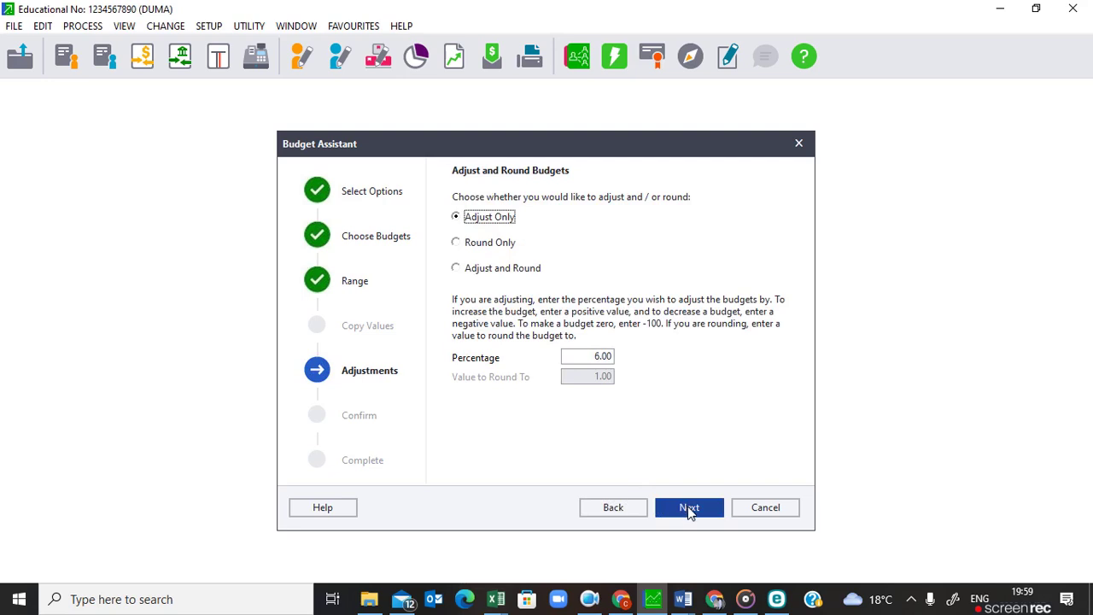
pyautogui.click(688, 508)
pyautogui.click(689, 508)
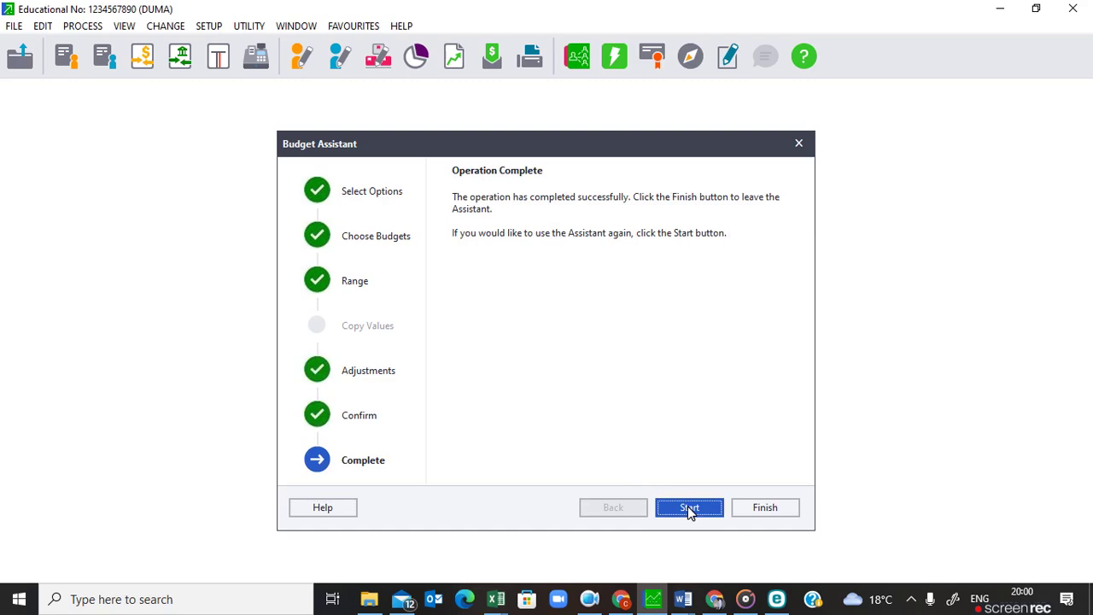
# - Restart the Budget Assistant with the operation to make a printout of the budgets
pyautogui.click(689, 508)
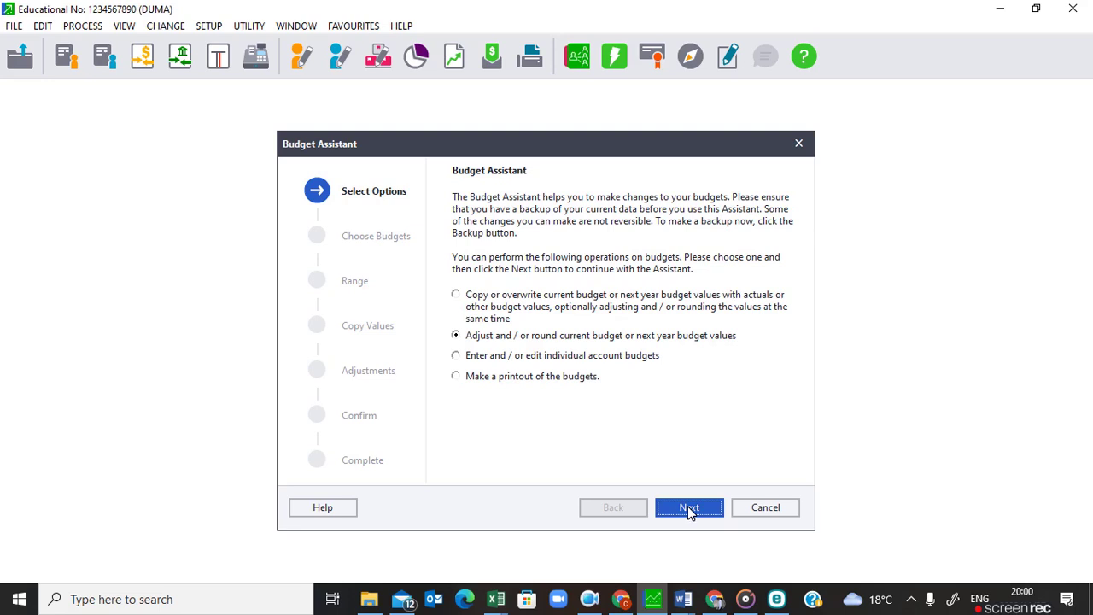
pyautogui.click(458, 382)
pyautogui.click(690, 507)
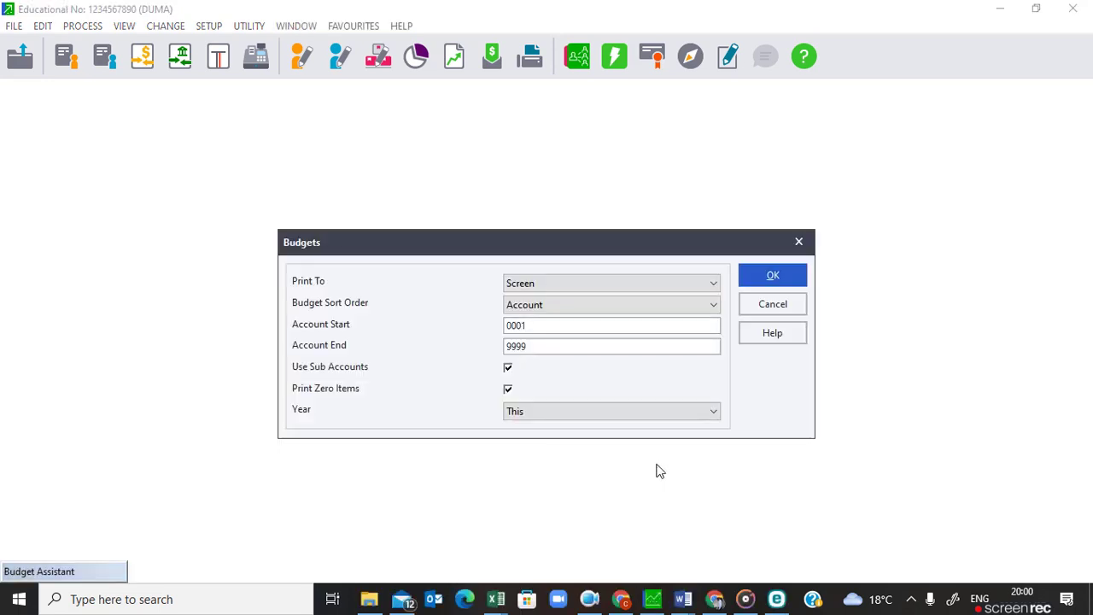
# - Set the budget report's Account Start to 0010, Sales, and Account End to 1300, Salaries, using the general ledger lookup
pyautogui.click(551, 331)
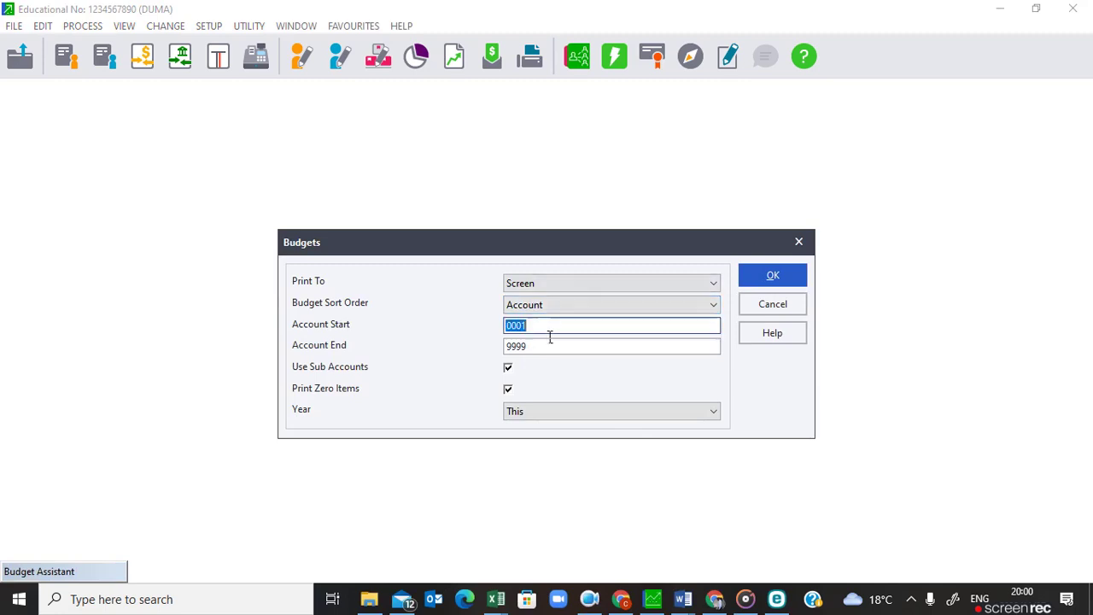
pyautogui.click(713, 325)
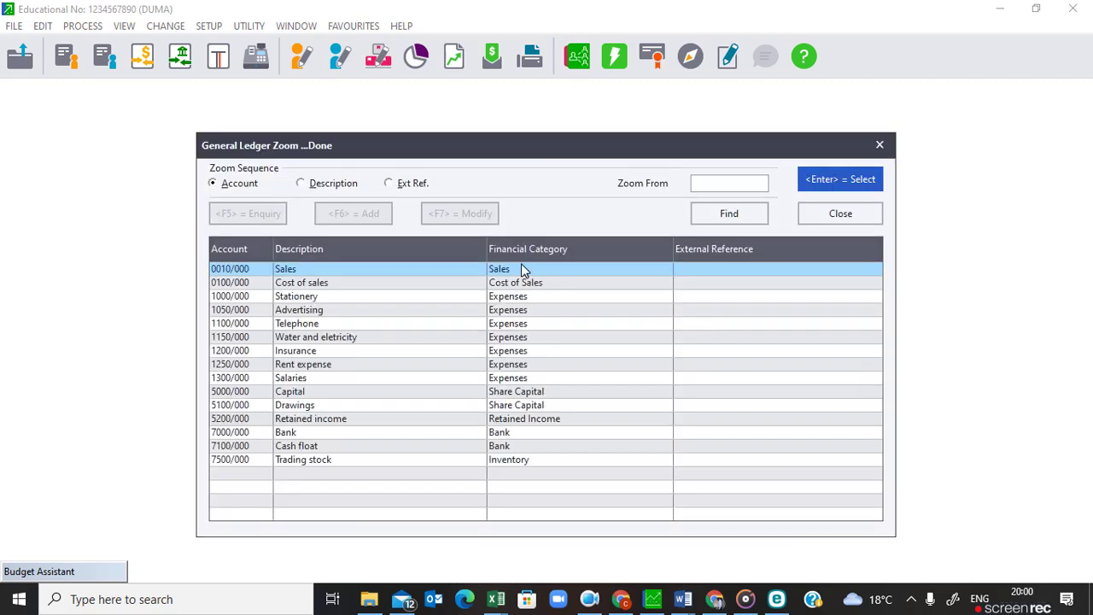
pyautogui.click(821, 180)
pyautogui.click(559, 347)
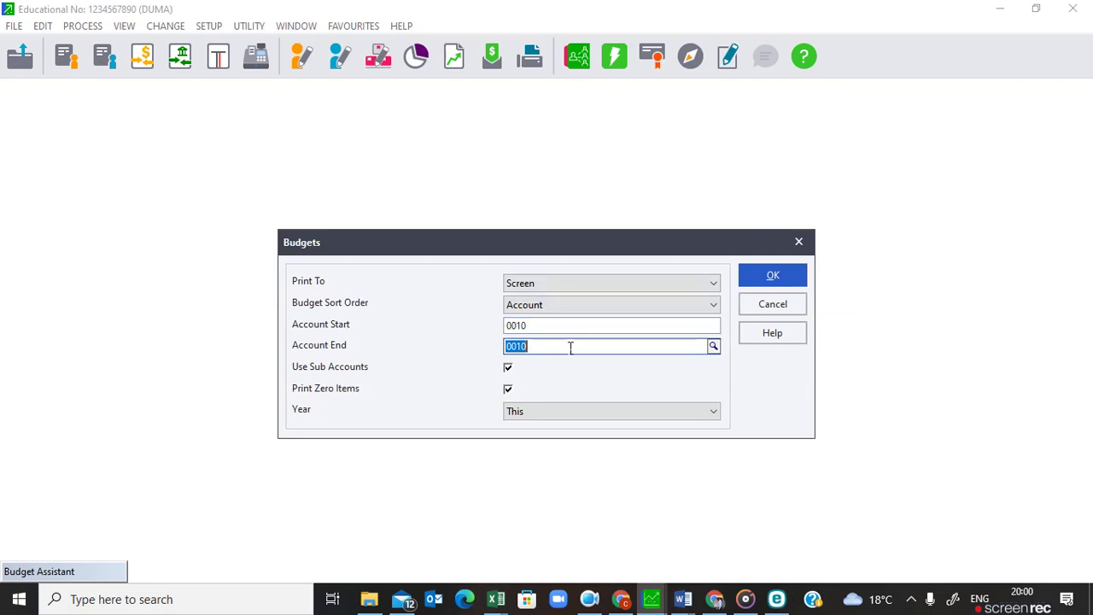
pyautogui.click(713, 346)
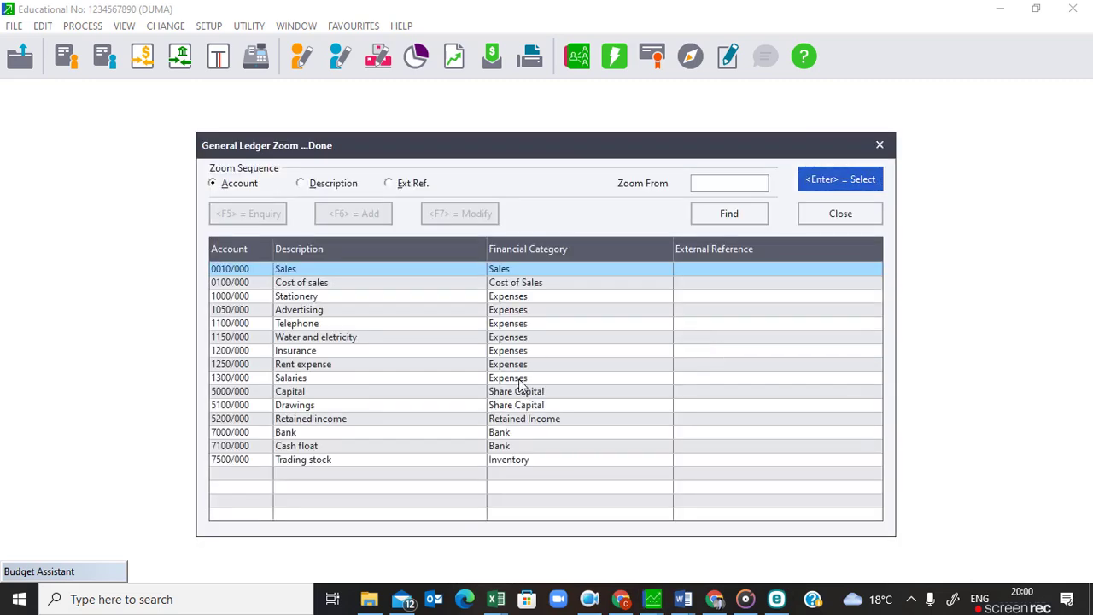
pyautogui.click(519, 380)
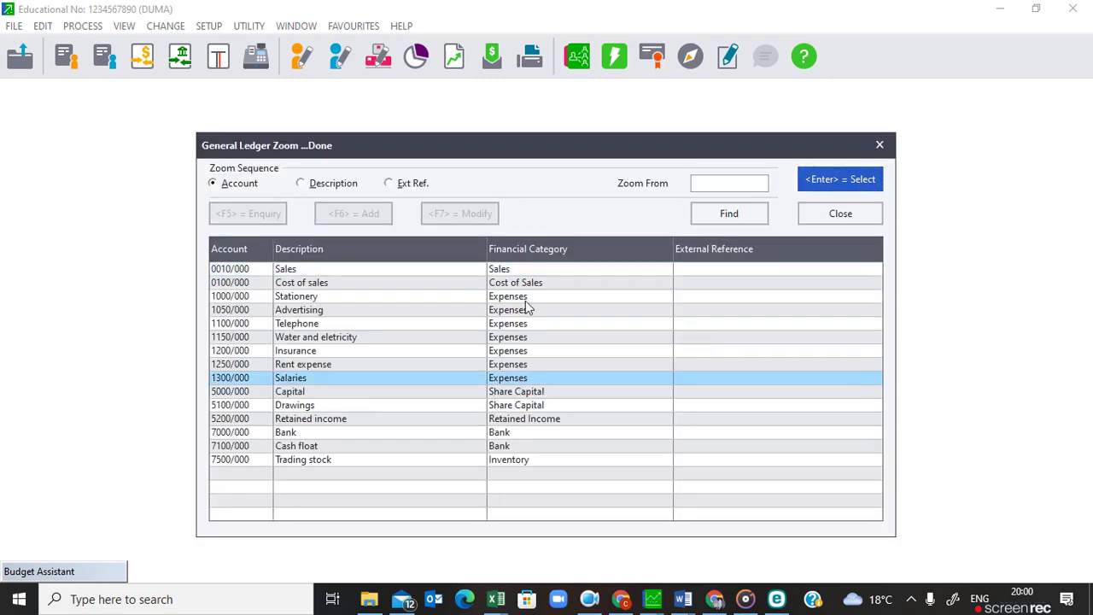
pyautogui.click(836, 182)
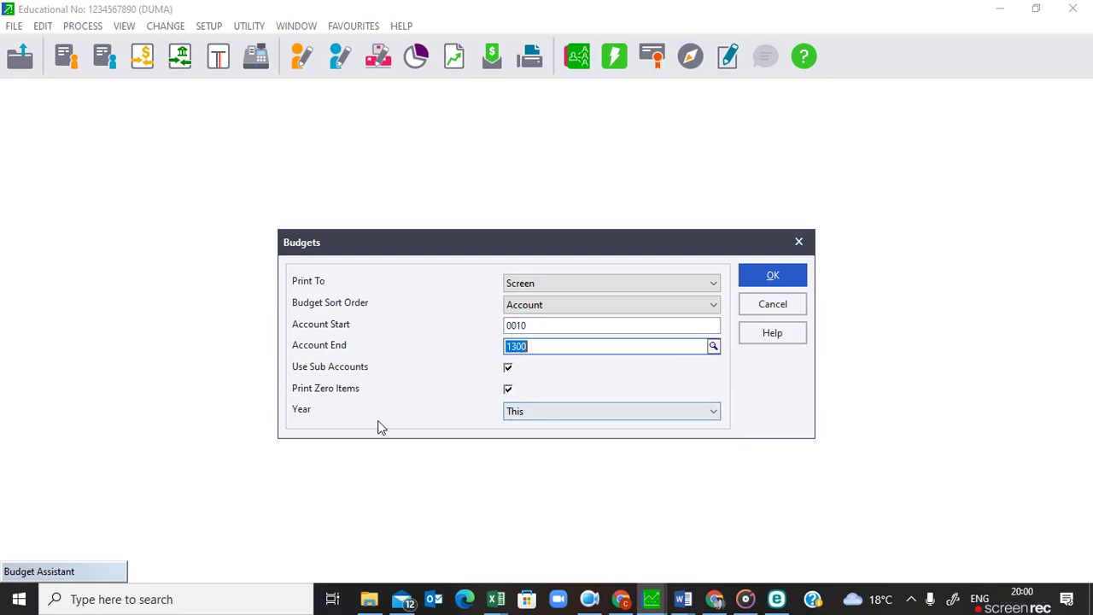
# - Display the budget report on screen with Year set to This, and close it together with the Budget Assistant
pyautogui.click(595, 416)
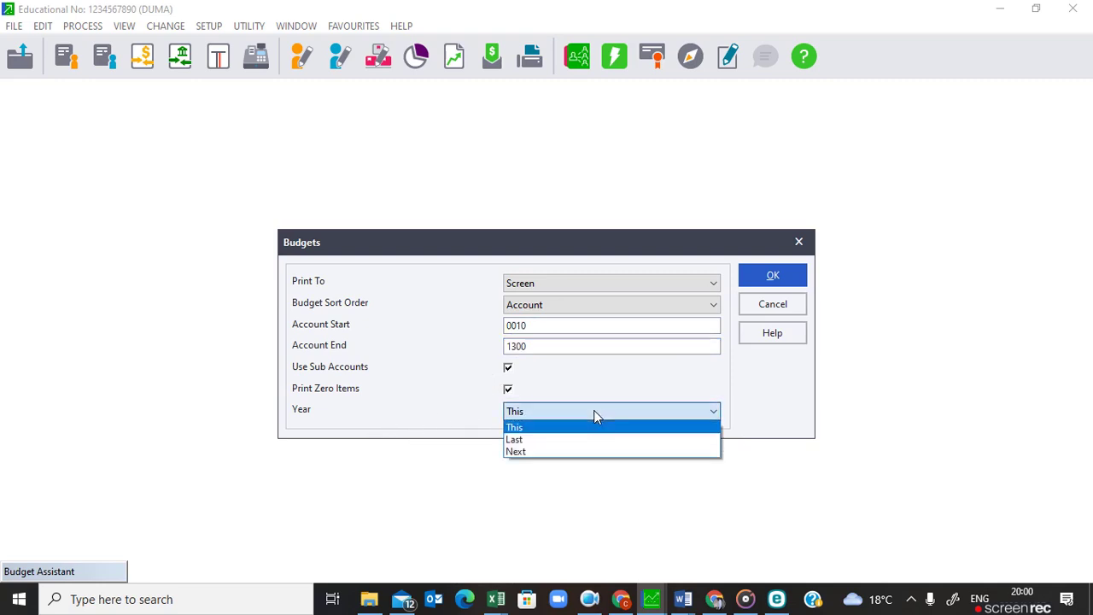
pyautogui.click(536, 428)
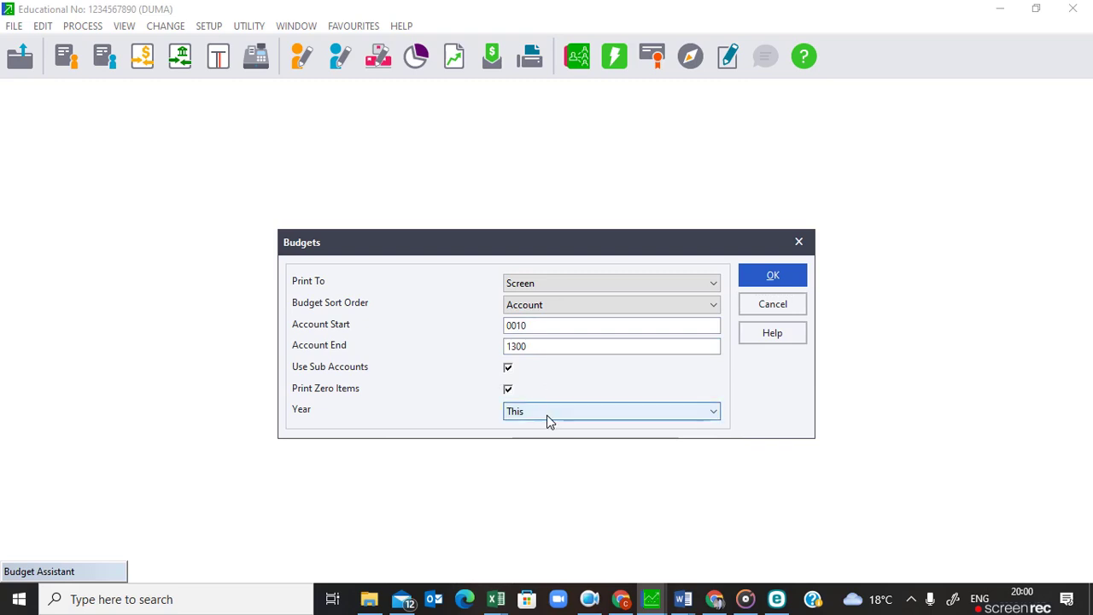
pyautogui.click(771, 280)
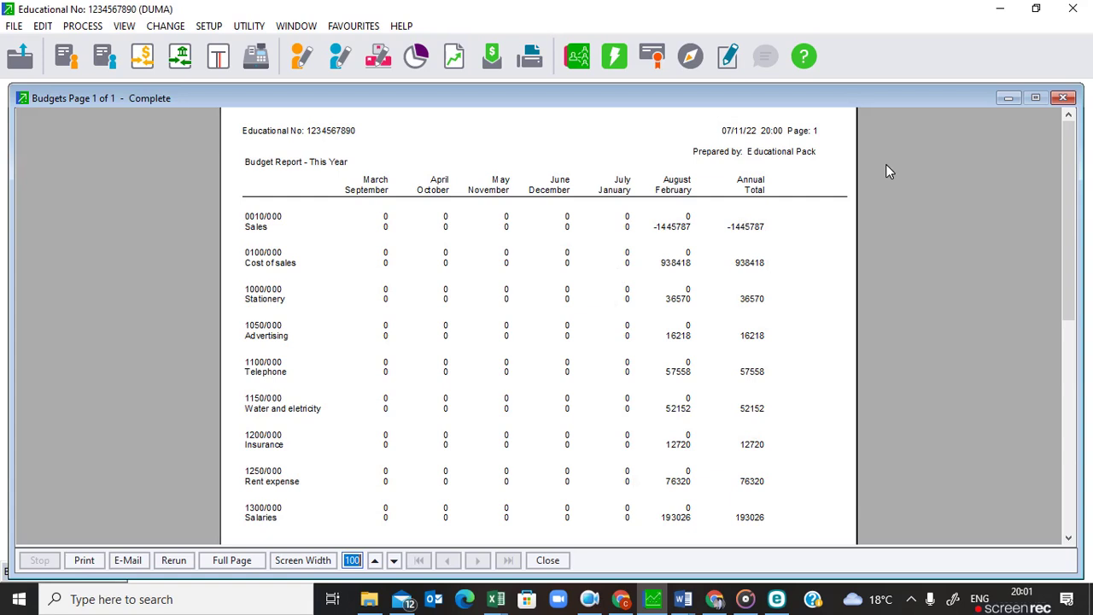
pyautogui.click(1065, 100)
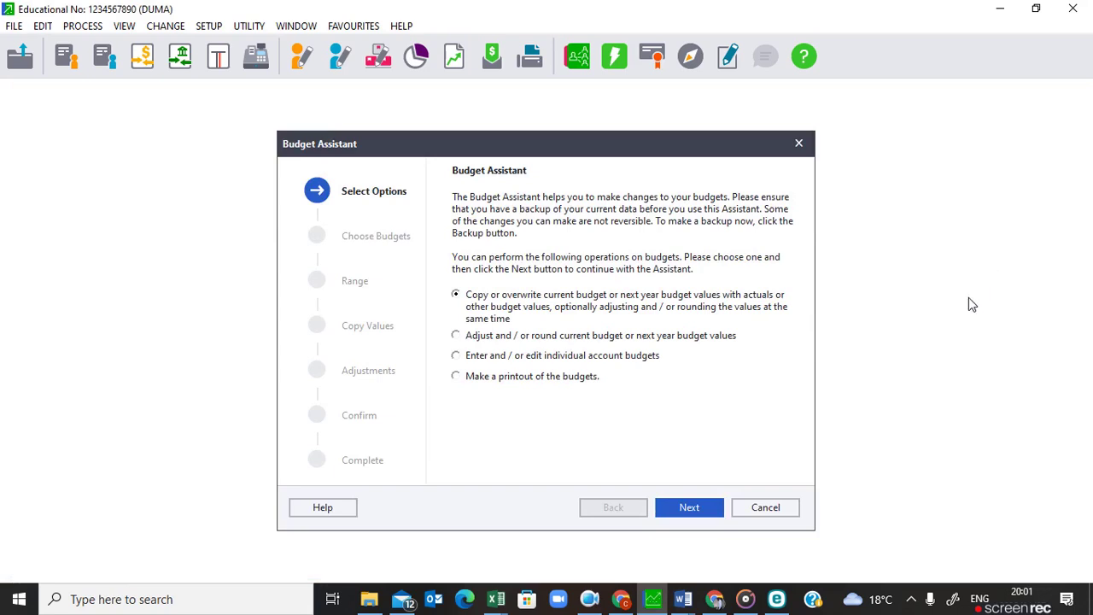
pyautogui.click(759, 509)
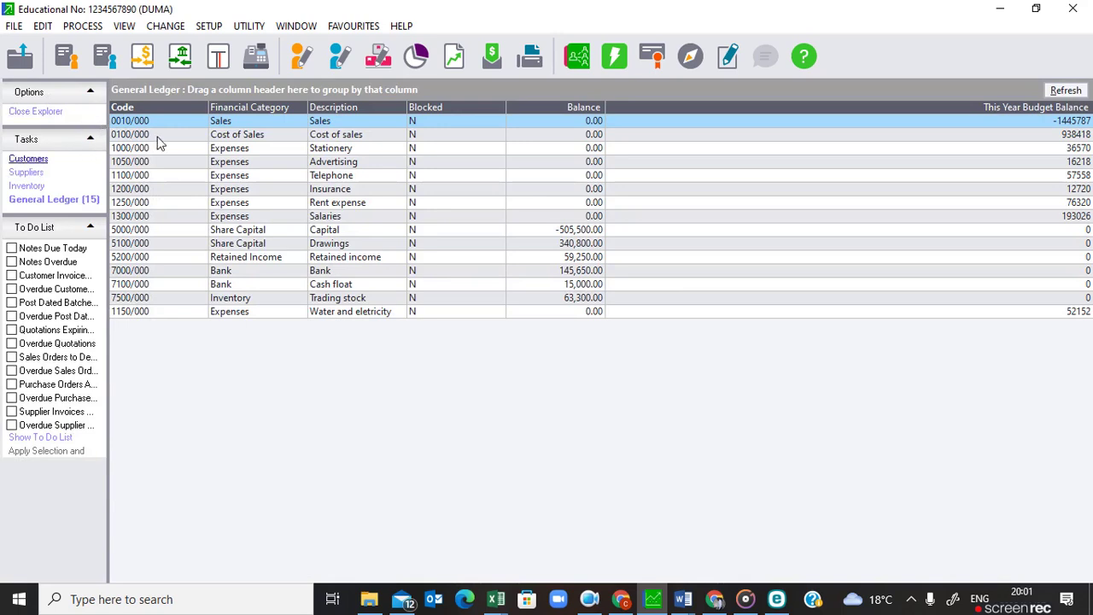
# - Run the general ledger Trial Balance report to the screen for this year with Budget as the comparative
pyautogui.click(127, 31)
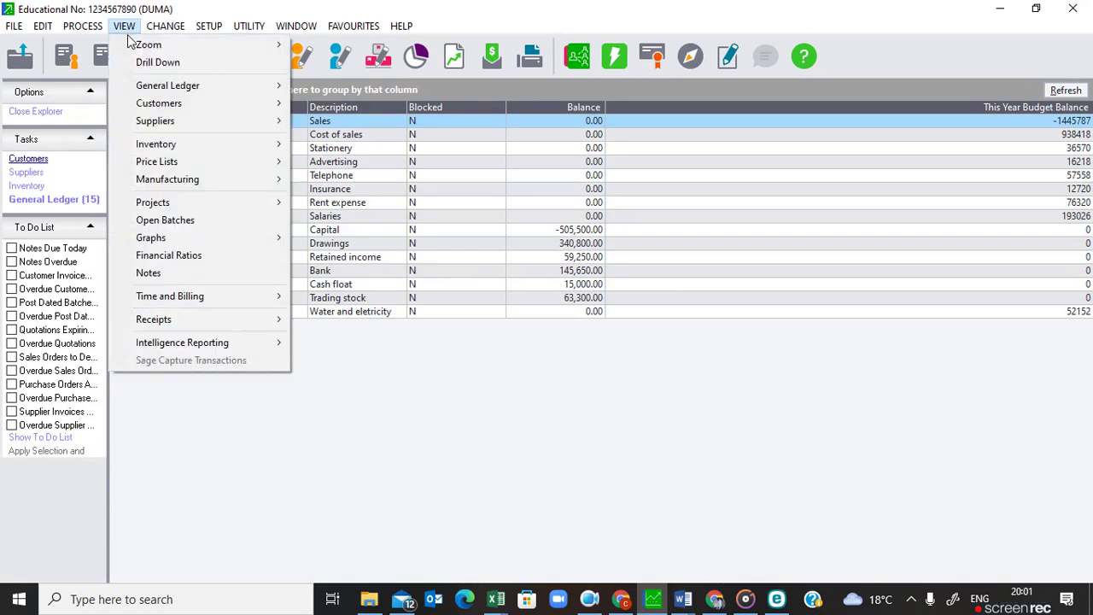
pyautogui.moveTo(143, 92)
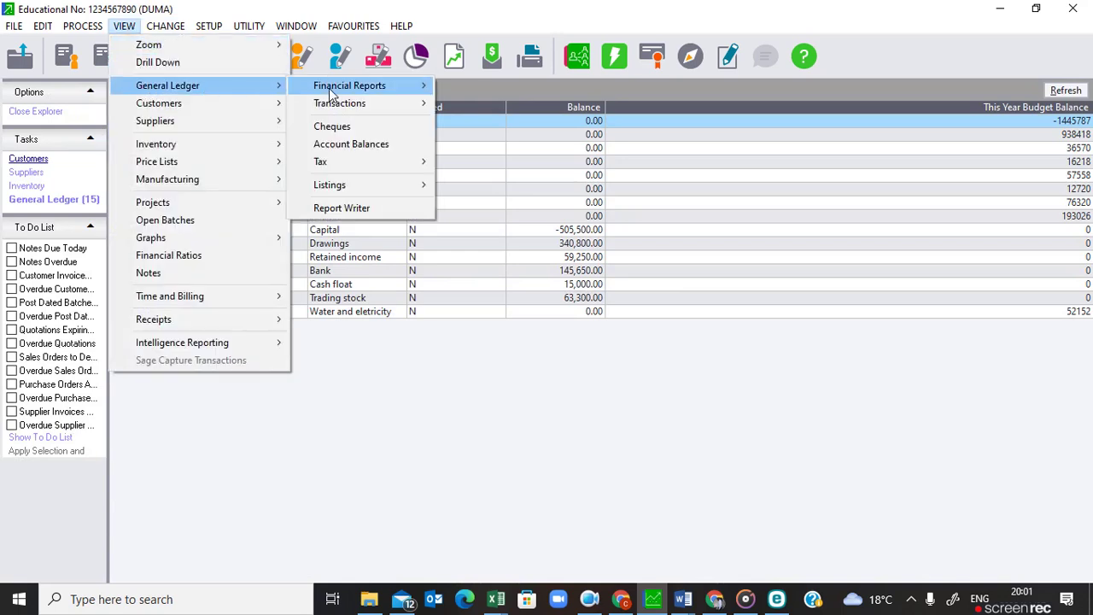
pyautogui.moveTo(333, 92)
pyautogui.click(487, 86)
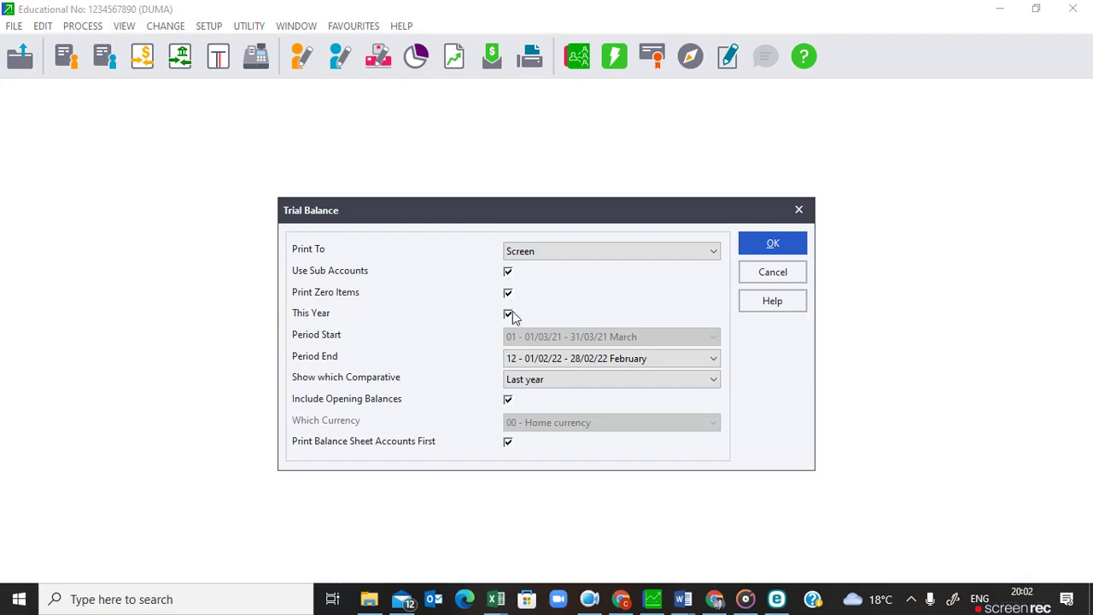
pyautogui.press('Tab')
pyautogui.press('Tab')
pyautogui.click(537, 383)
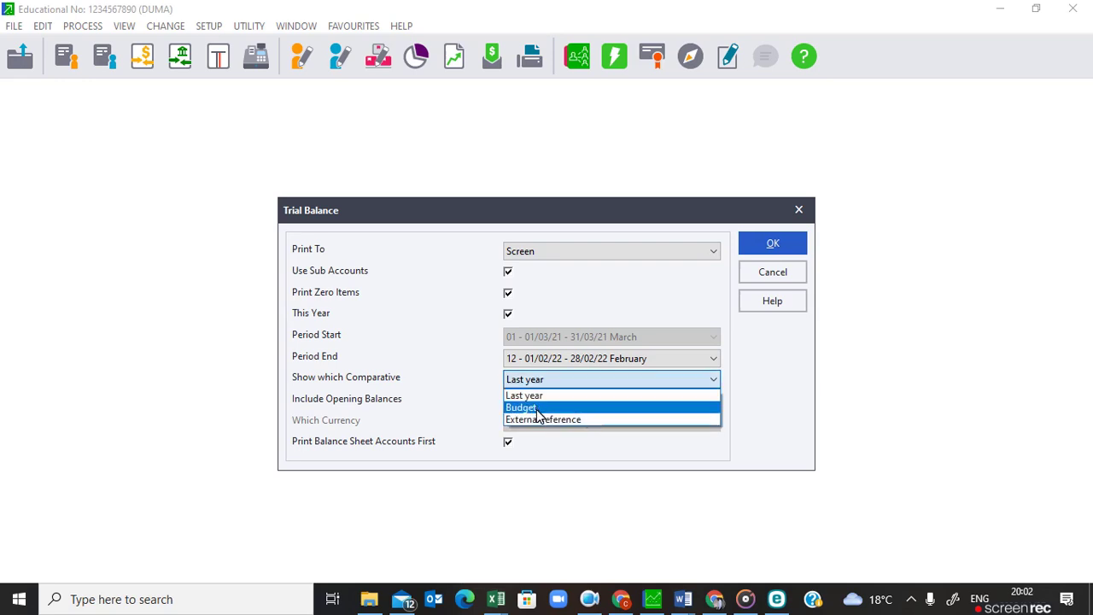
pyautogui.click(538, 410)
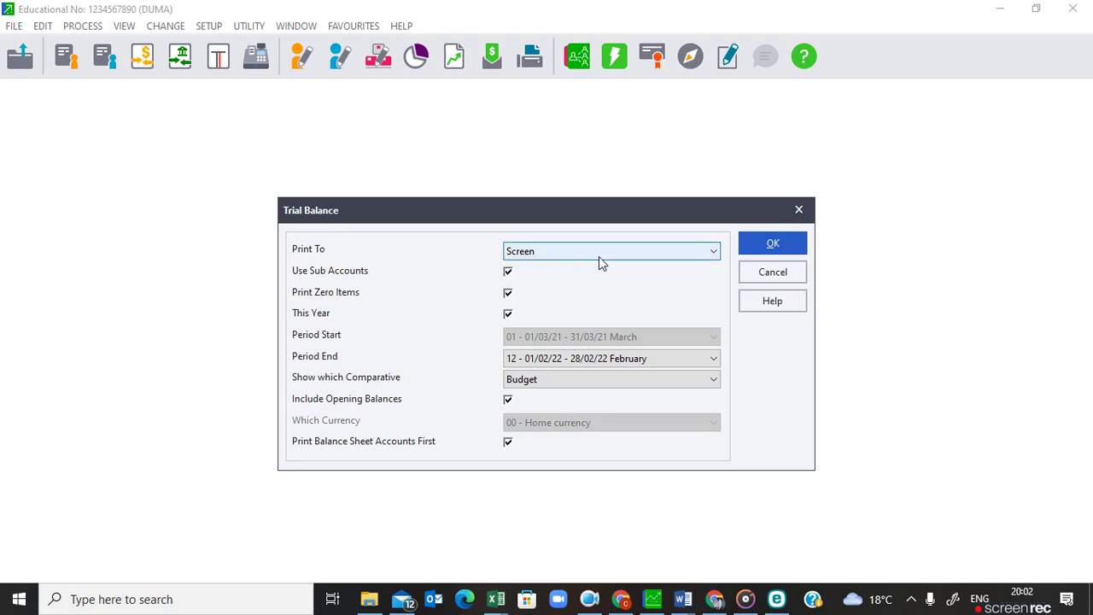
pyautogui.click(774, 245)
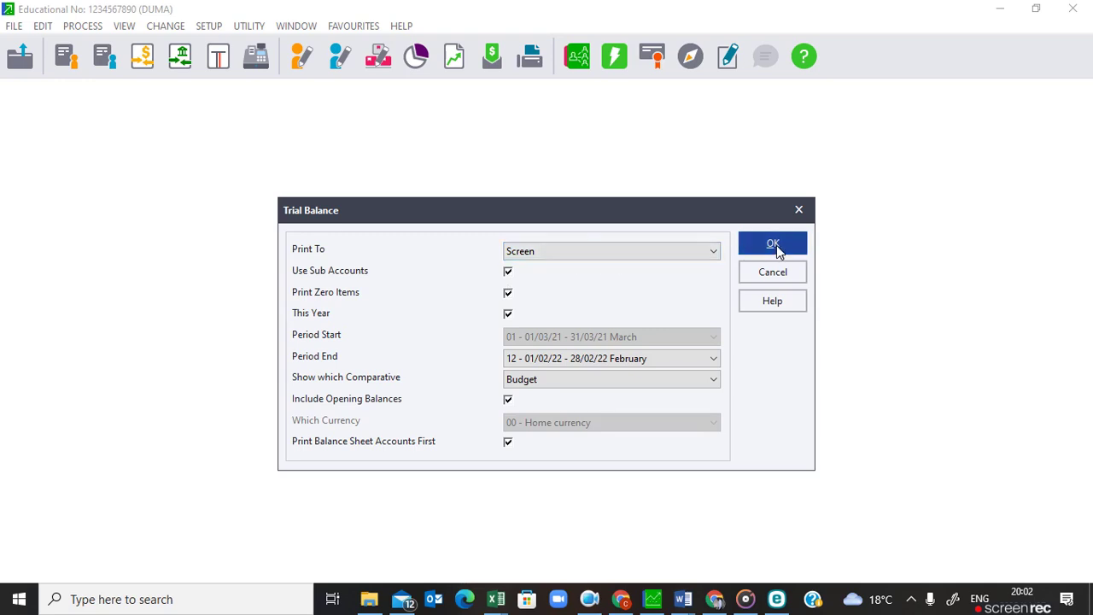